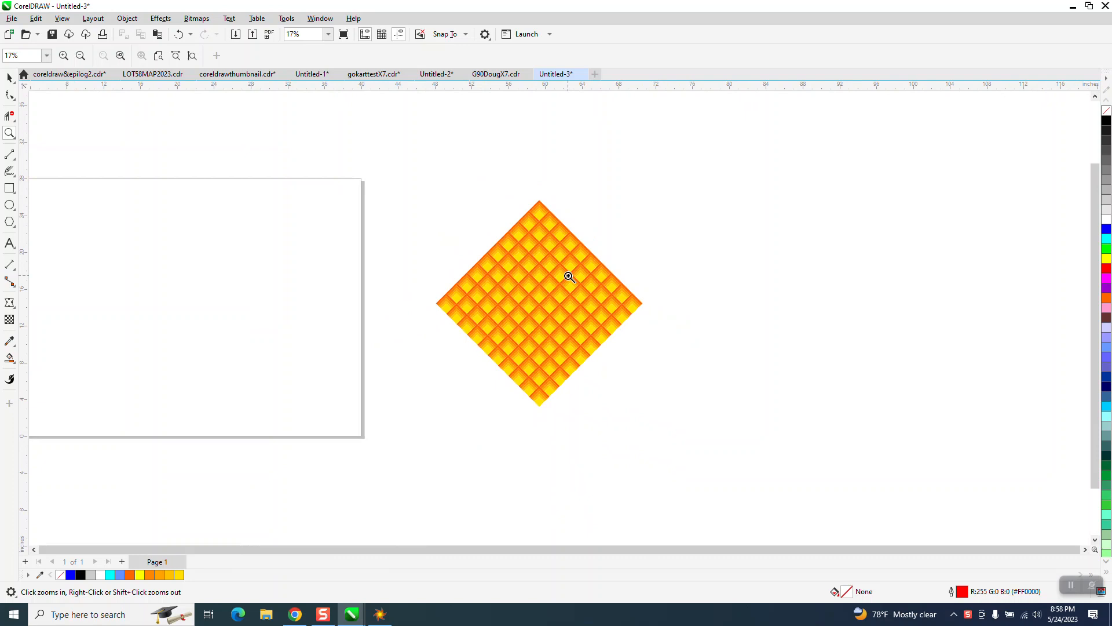
Draw a square, set its size to 4 inches and centre it on the page
{"action": "scroll", "coordinate": [569, 277], "scroll_direction": "down", "scroll_amount": 1}
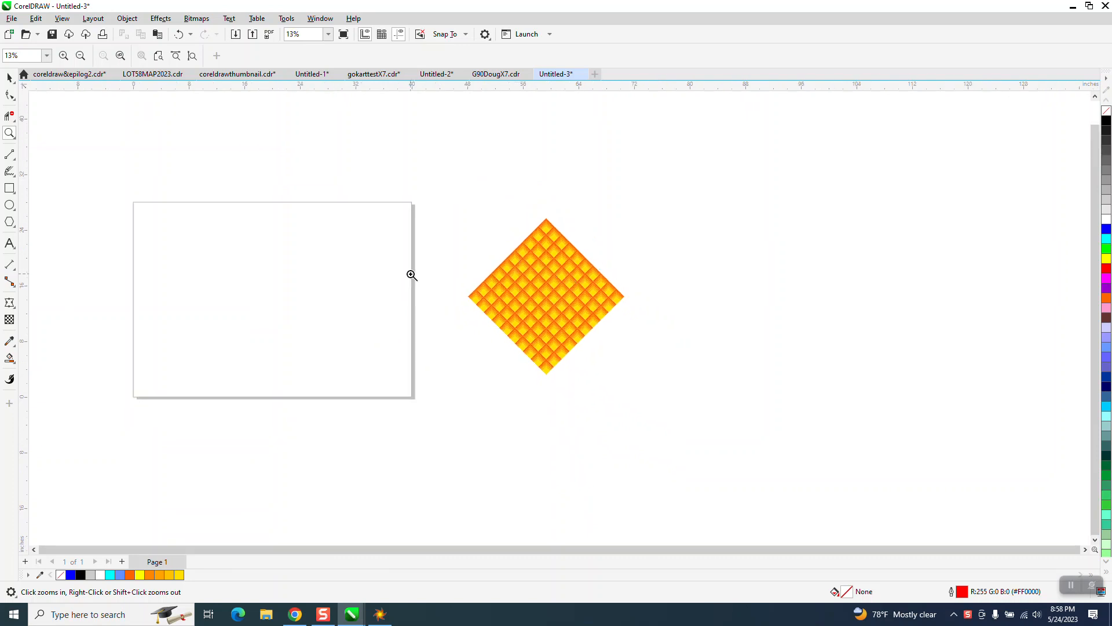
{"action": "left_click", "coordinate": [10, 193]}
{"action": "mouse_move", "coordinate": [204, 215]}
{"action": "left_mouse_down"}
{"action": "mouse_move", "coordinate": [164, 255]}
{"action": "mouse_move", "coordinate": [177, 258]}
{"action": "left_mouse_up"}
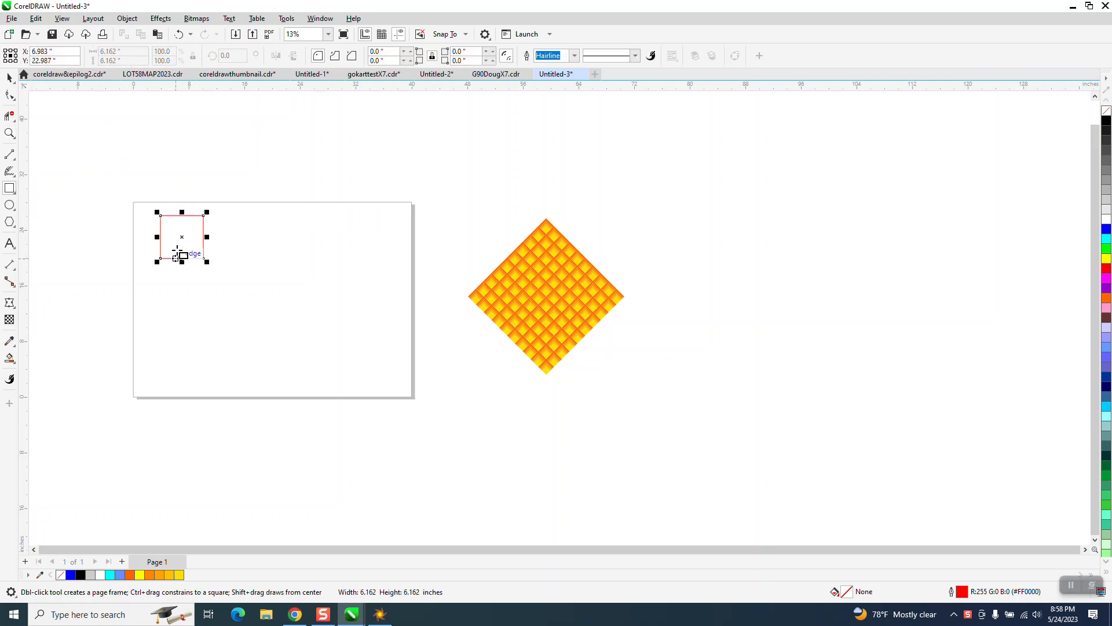
{"action": "left_click_drag", "start_coordinate": [139, 51], "coordinate": [83, 64]}
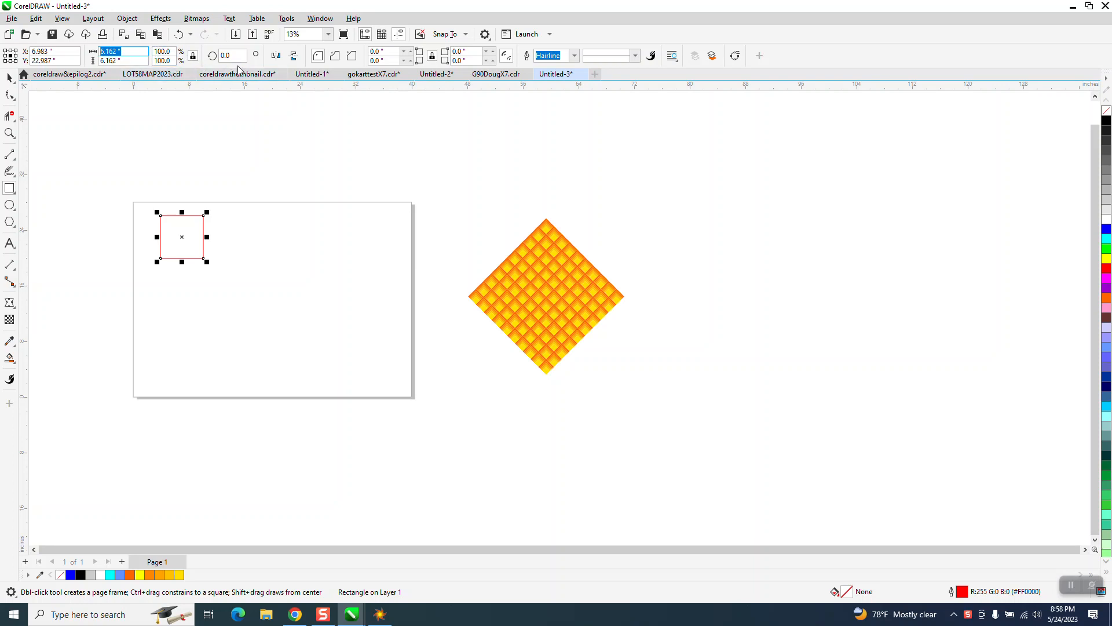
{"action": "type", "text": "4"}
{"action": "key", "text": "Return"}
{"action": "key", "text": "p"}
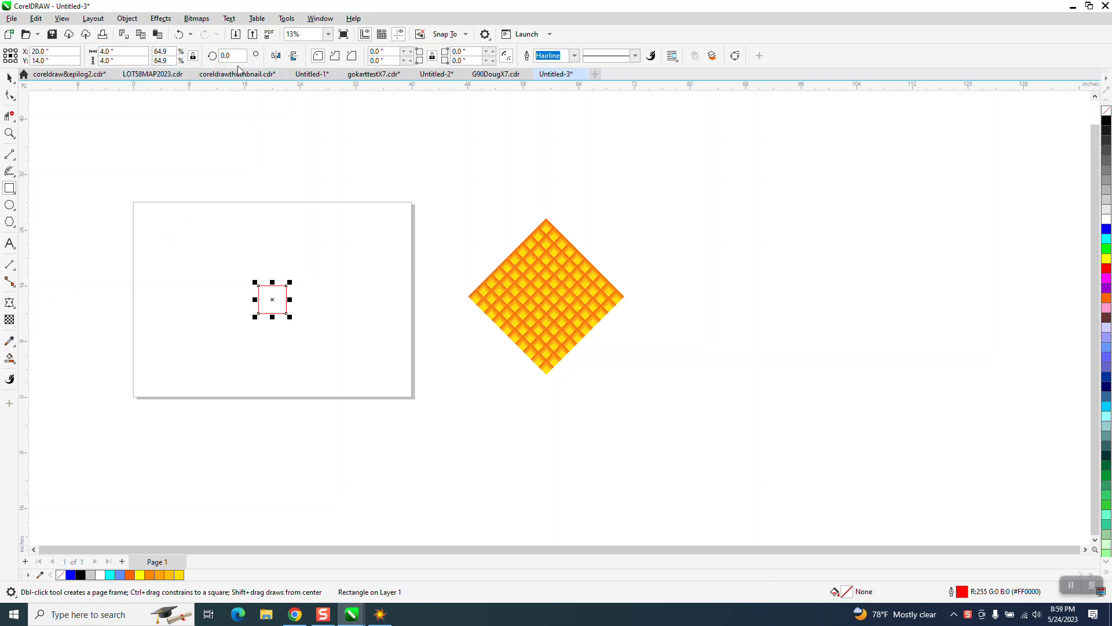
Apply an inside contour to the 4-inch square with 4 steps and a 0.25-inch offset
{"action": "left_click", "coordinate": [9, 133]}
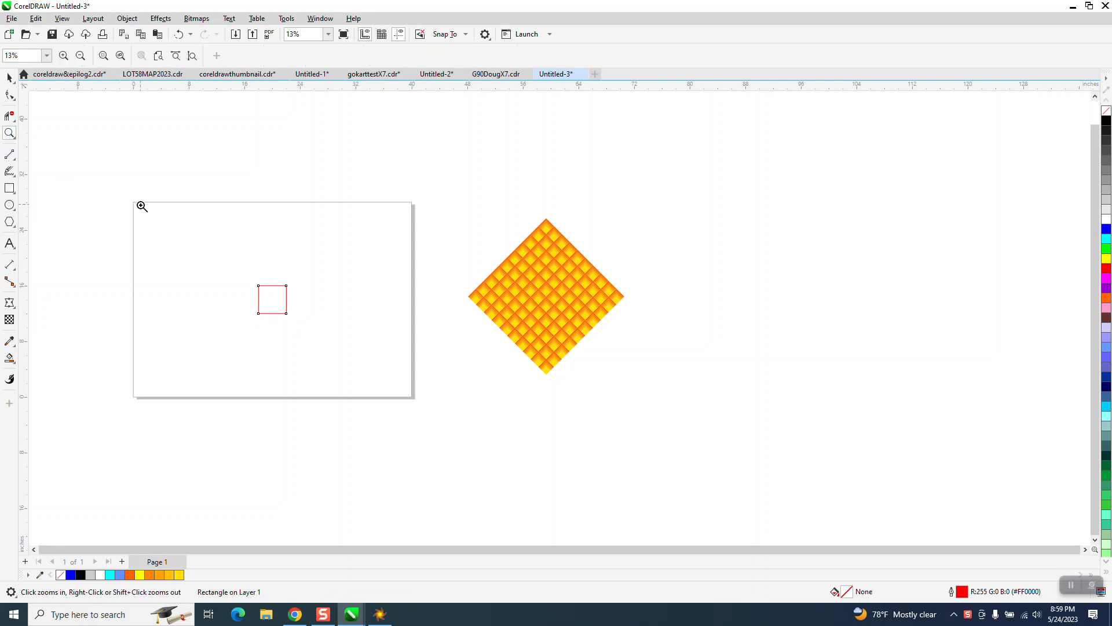
{"action": "left_click_drag", "start_coordinate": [186, 256], "coordinate": [392, 355]}
{"action": "left_click", "coordinate": [9, 79]}
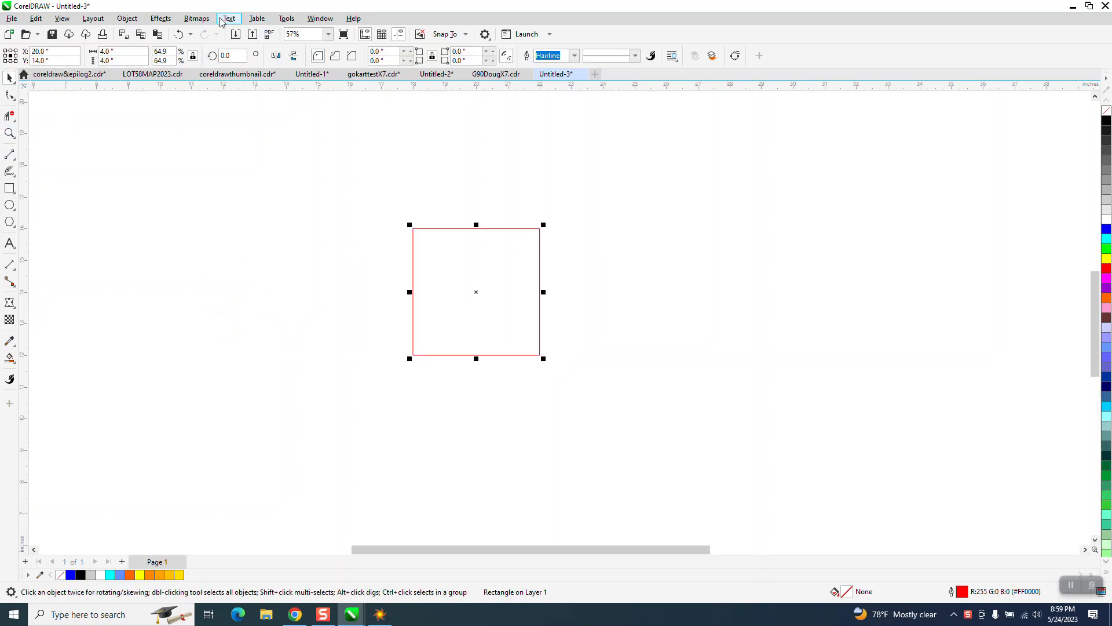
{"action": "left_click", "coordinate": [161, 19]}
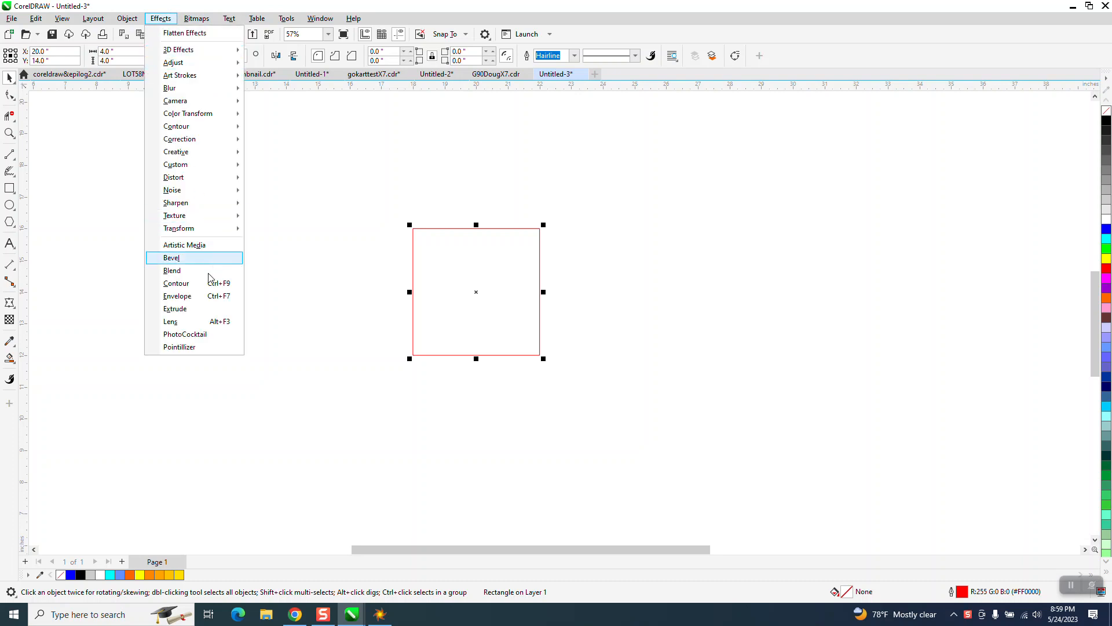
{"action": "left_click", "coordinate": [176, 282]}
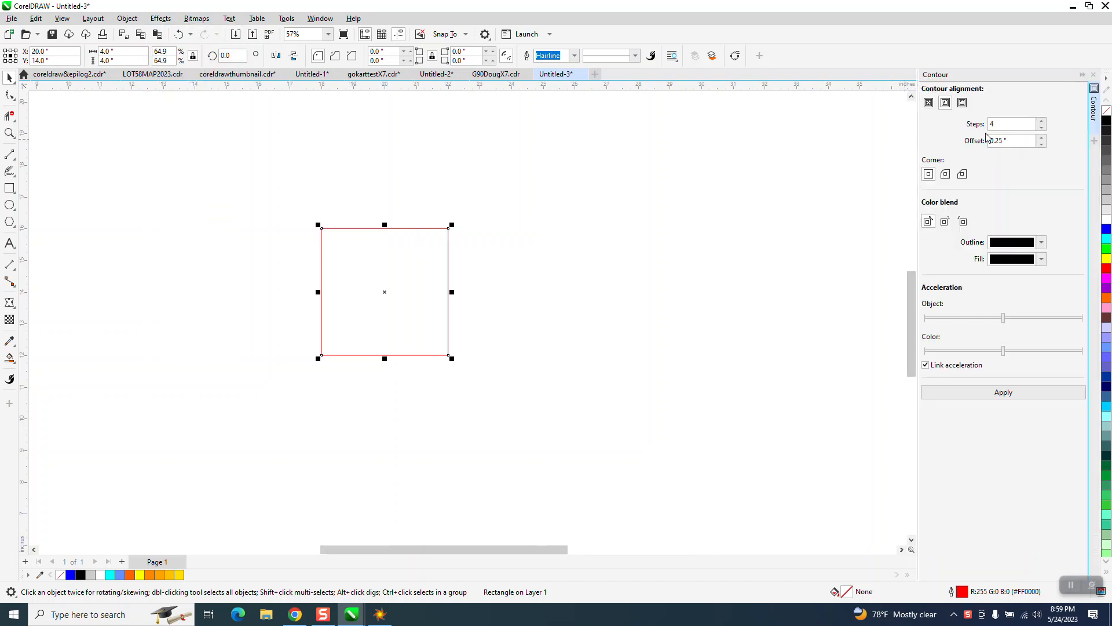
{"action": "left_click", "coordinate": [1004, 393]}
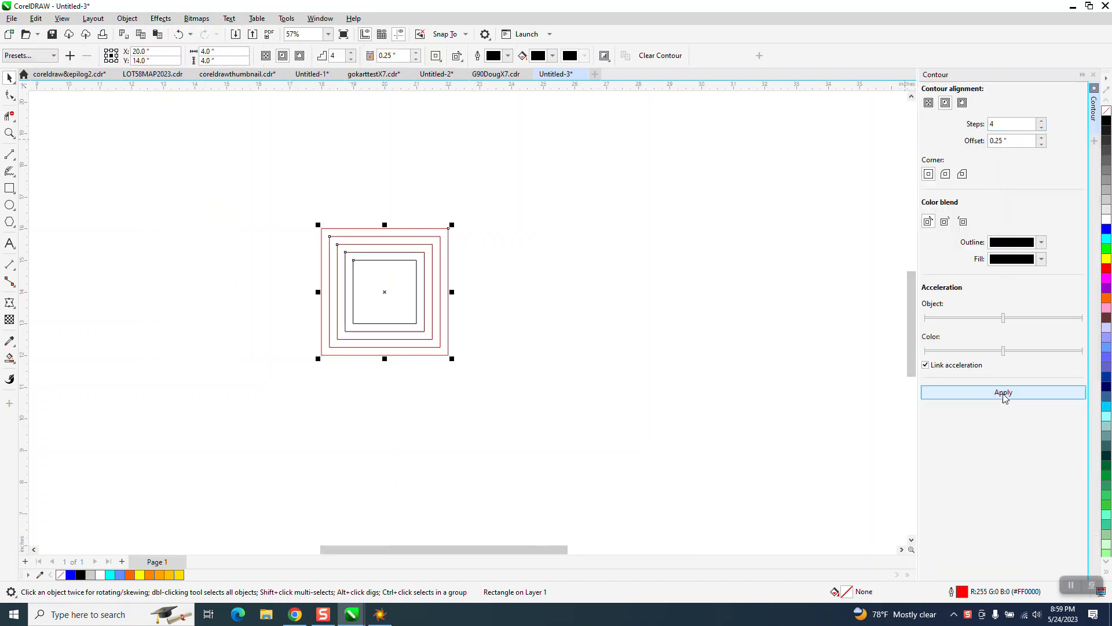
Break the contour apart from the square and ungroup it into separate nested squares
{"action": "left_click", "coordinate": [127, 18]}
{"action": "left_click", "coordinate": [165, 287]}
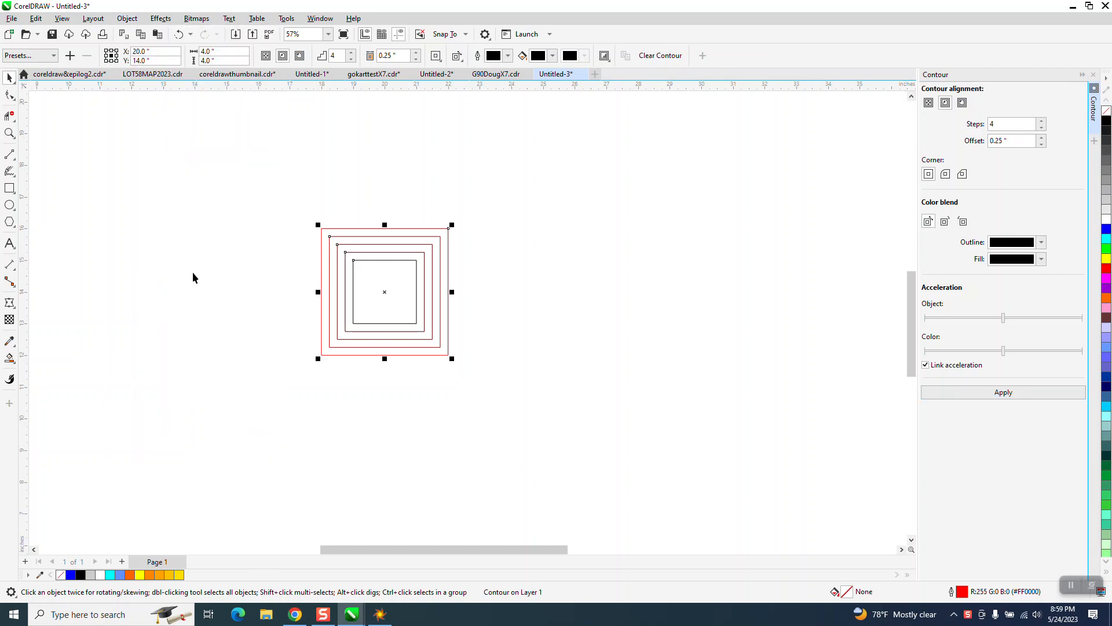
{"action": "left_click_drag", "start_coordinate": [271, 188], "coordinate": [548, 390]}
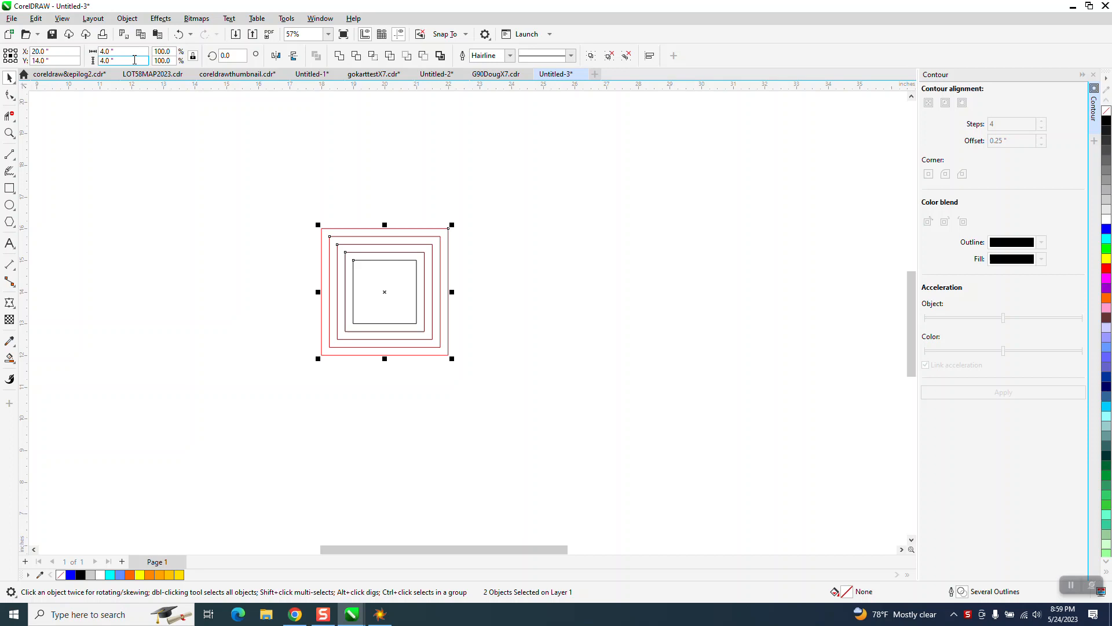
{"action": "left_click", "coordinate": [127, 18]}
{"action": "mouse_move", "coordinate": [147, 216]}
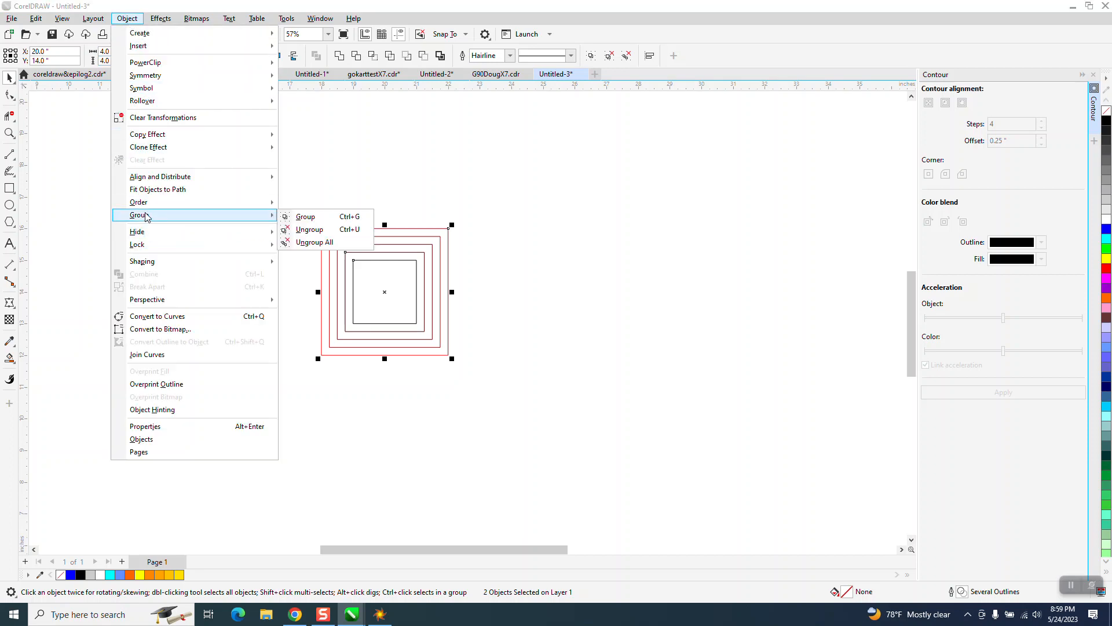
{"action": "left_click", "coordinate": [316, 232]}
Align all five nested squares to their right and bottom edges so they share the lower-right corner
{"action": "left_click_drag", "start_coordinate": [296, 200], "coordinate": [525, 385]}
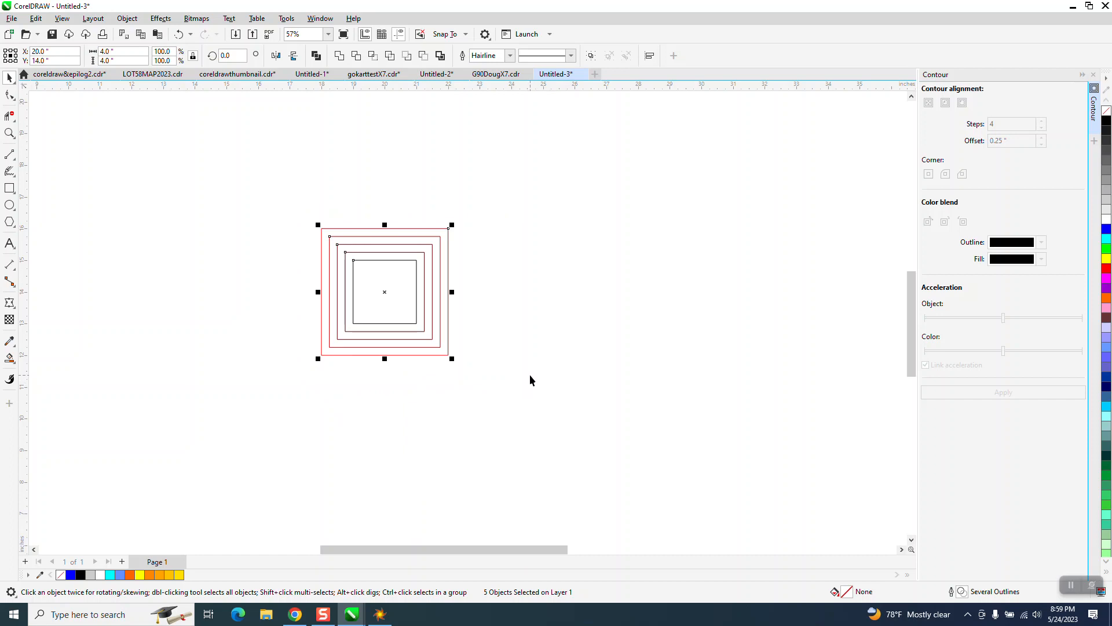
{"action": "key", "text": "r"}
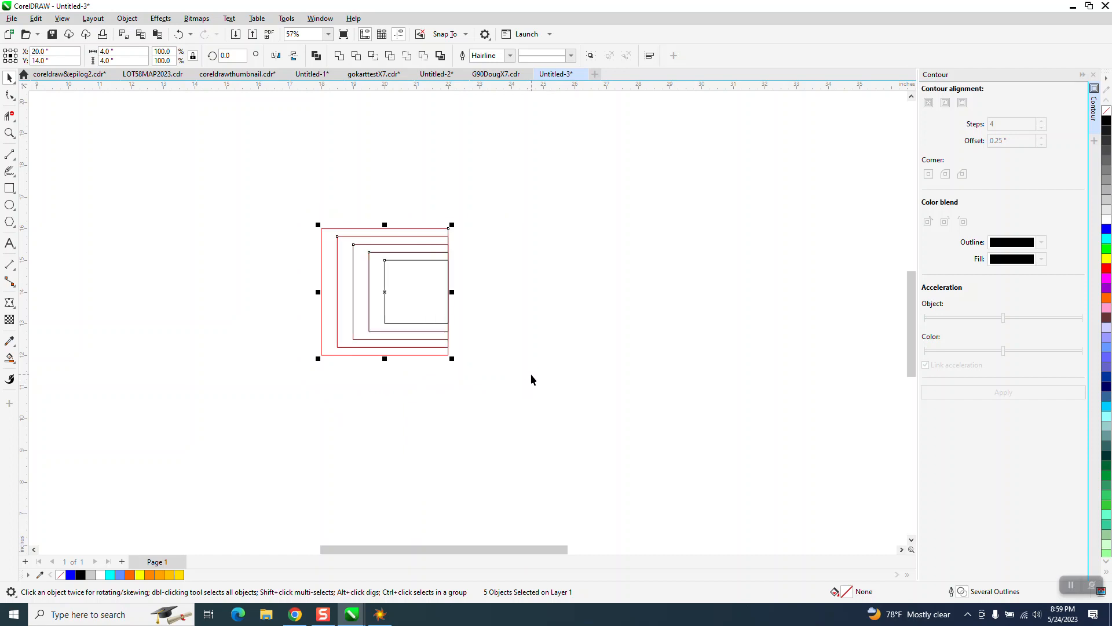
{"action": "key", "text": "b"}
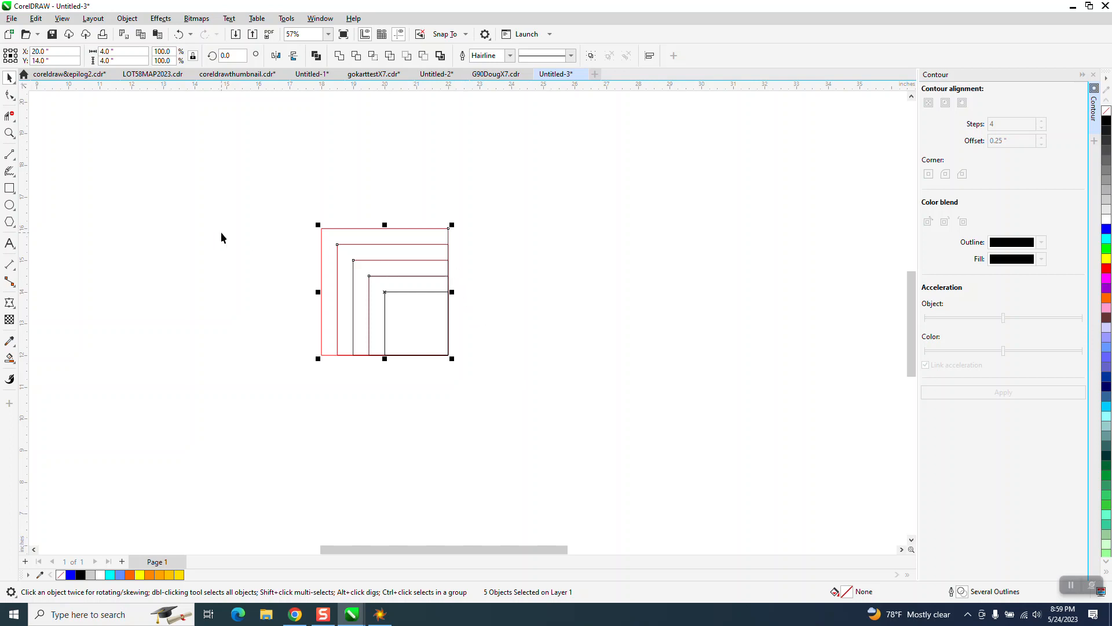
Deselect the squares and set the document's nudge distance to 5 inches
{"action": "scroll", "coordinate": [220, 232], "scroll_direction": "down", "scroll_amount": 1}
{"action": "left_click", "coordinate": [321, 185]}
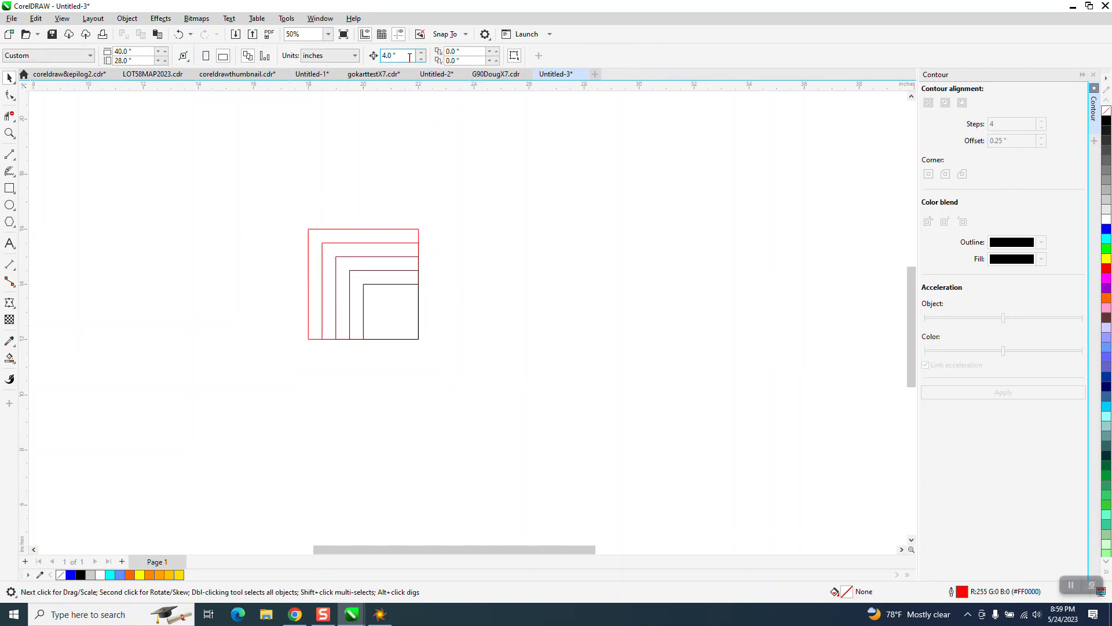
{"action": "left_click", "coordinate": [388, 55]}
{"action": "type", "text": "5"}
{"action": "left_click", "coordinate": [6, 74]}
Smart Fill the four L-shaped bands and the inner square with orange, nudging each filled piece 5 inches to the right
{"action": "left_click", "coordinate": [10, 358]}
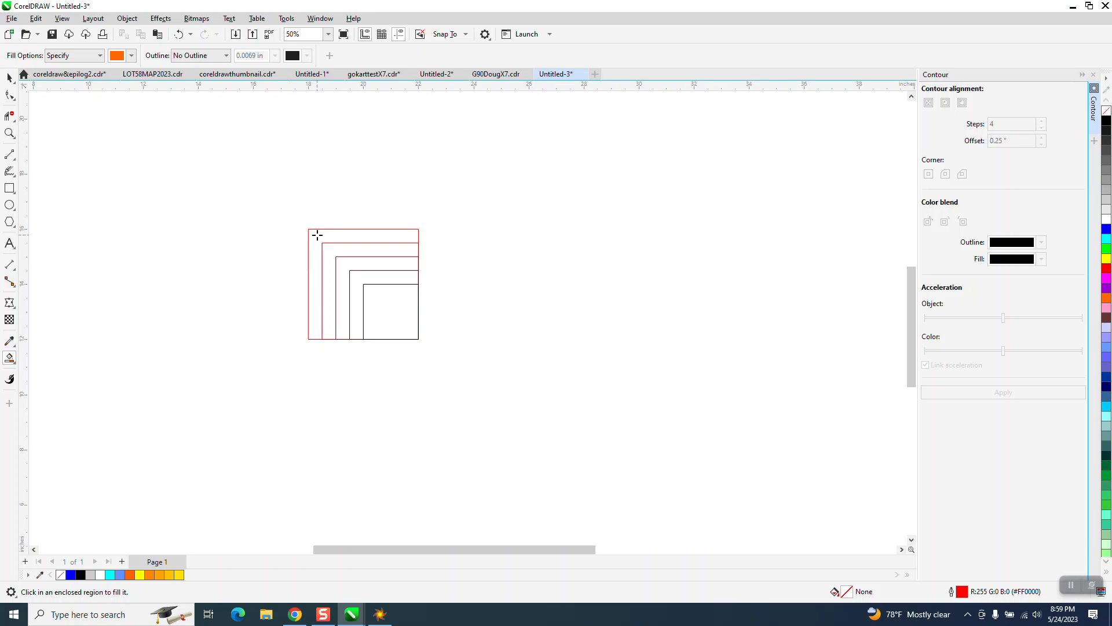
{"action": "left_click", "coordinate": [318, 235]}
{"action": "key", "text": "Right"}
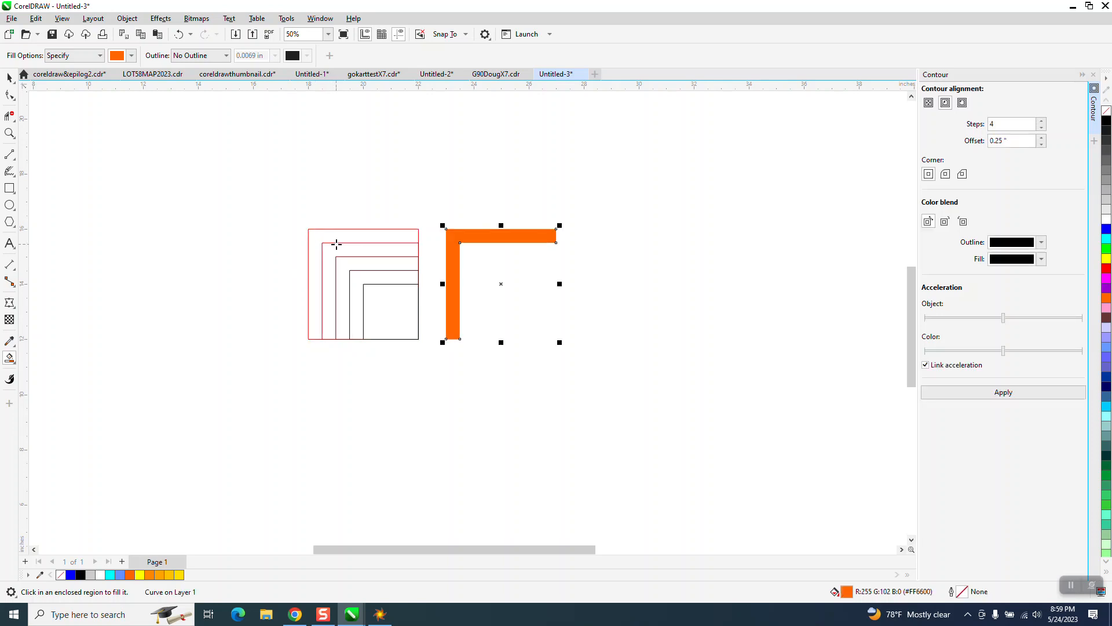
{"action": "left_click", "coordinate": [335, 248]}
{"action": "key", "text": "Right"}
{"action": "left_click", "coordinate": [342, 260]}
{"action": "key", "text": "Right"}
{"action": "left_click", "coordinate": [365, 275]}
{"action": "key", "text": "Right"}
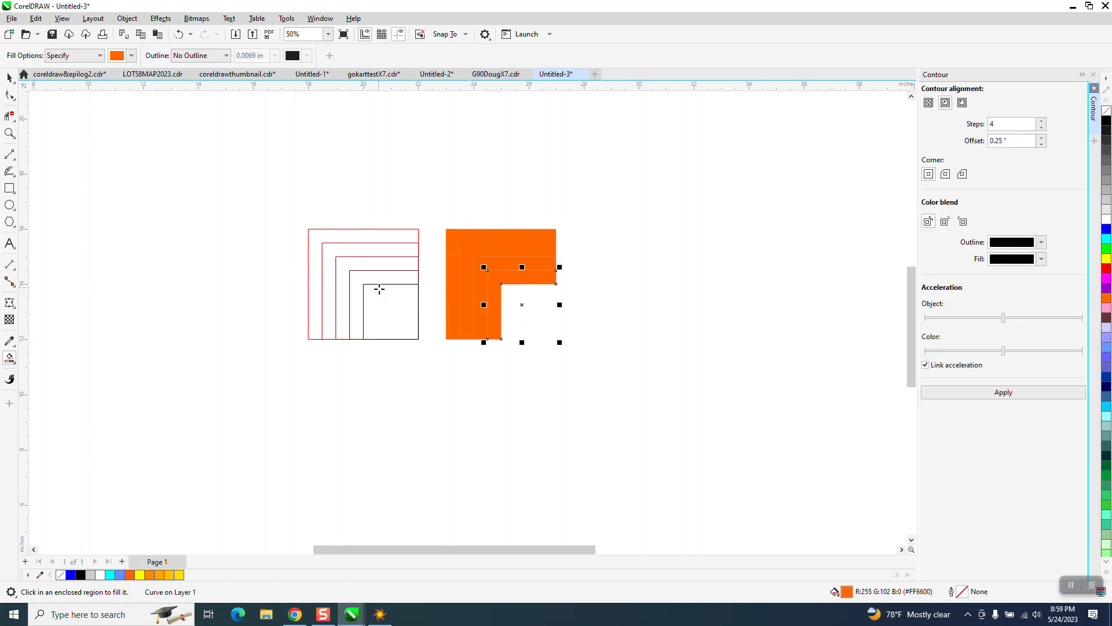
{"action": "left_click", "coordinate": [380, 293]}
{"action": "key", "text": "Right"}
Draw a square about 1.2 inches wide above the outlined squares and place a copy of it above the orange pieces
{"action": "left_click", "coordinate": [9, 187]}
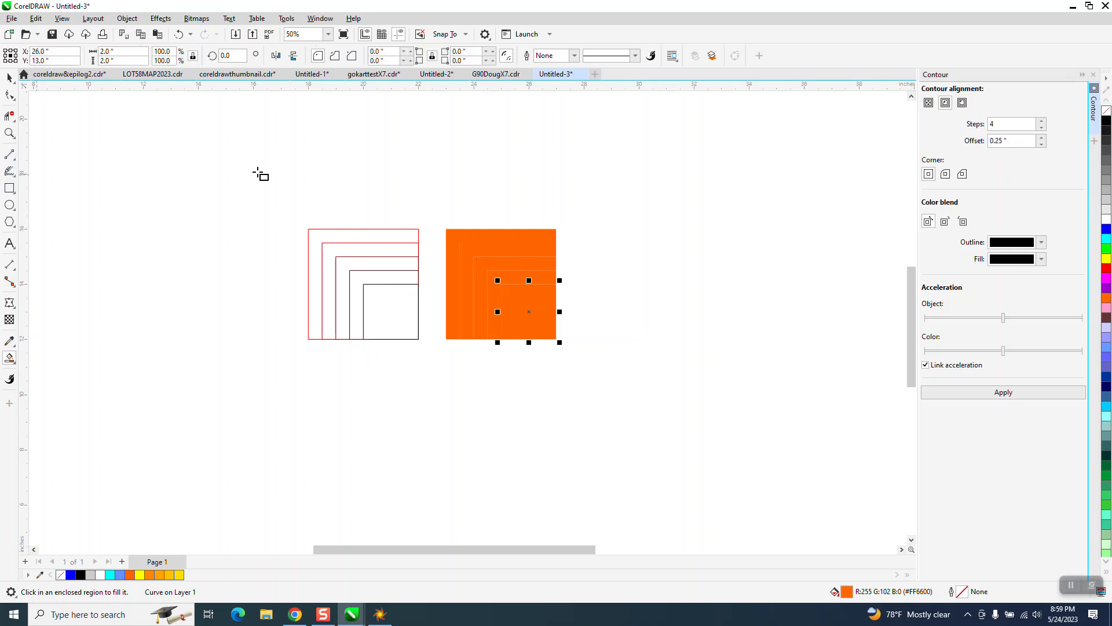
{"action": "left_click", "coordinate": [307, 174]}
{"action": "left_click_drag", "start_coordinate": [306, 175], "coordinate": [308, 190]}
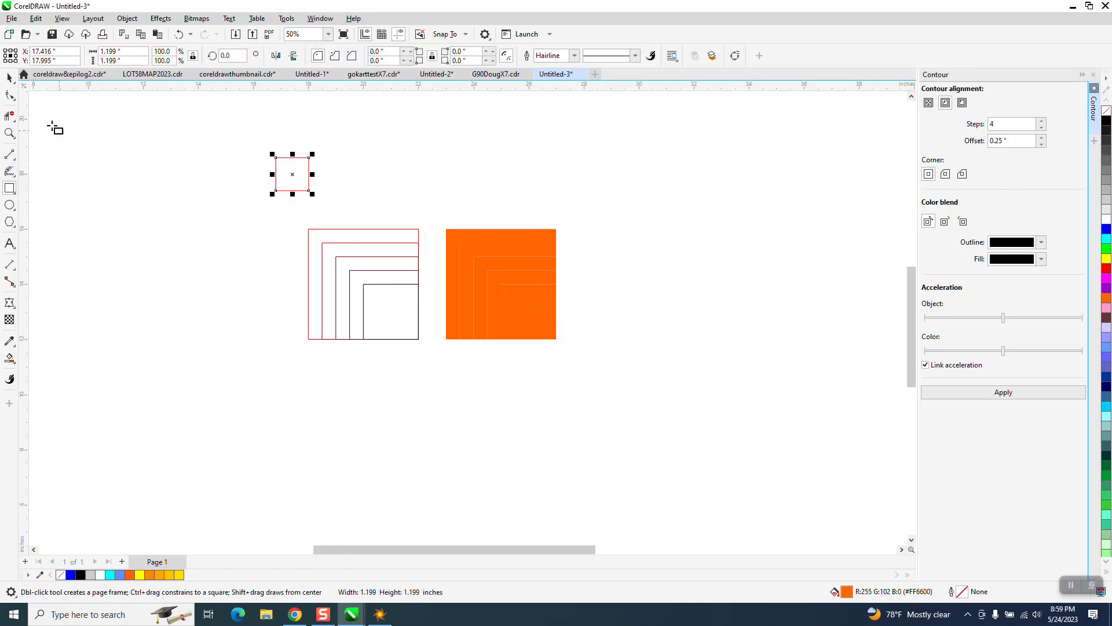
{"action": "key", "text": "space"}
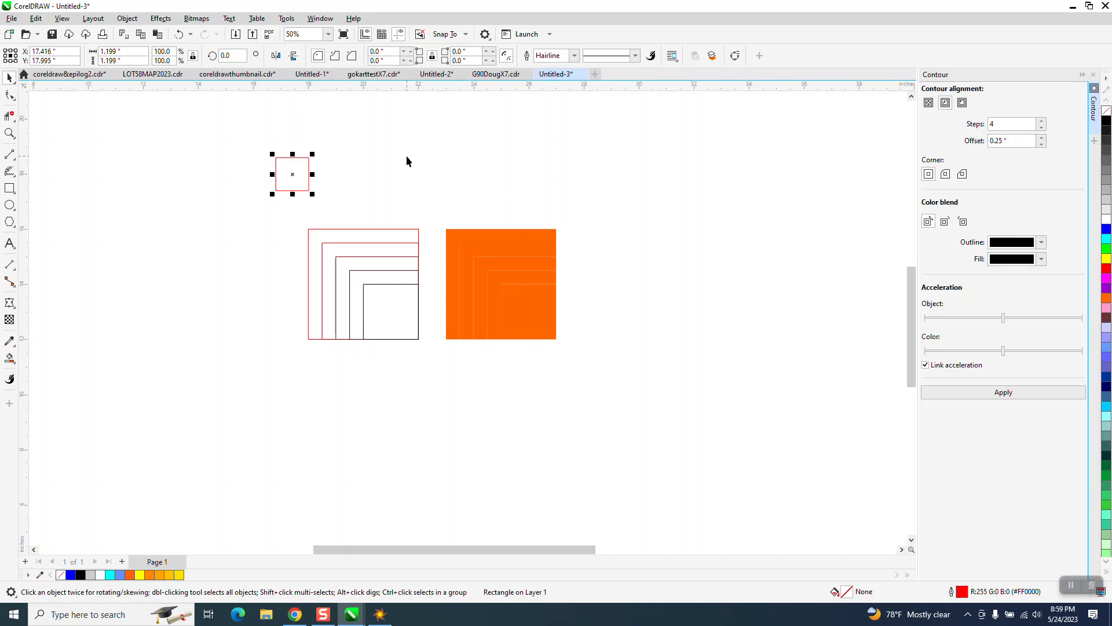
{"action": "left_click_drag", "start_coordinate": [309, 170], "coordinate": [520, 170]}
Fill the left small square with orange and the right one with yellow, and remove both outlines
{"action": "left_click", "coordinate": [281, 169]}
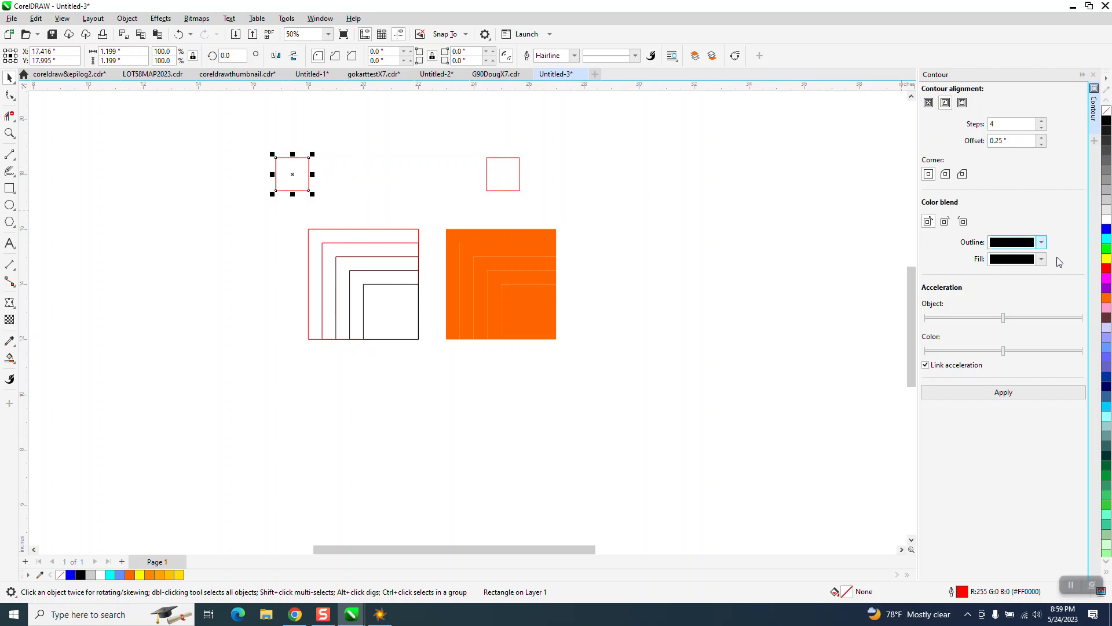
{"action": "left_click", "coordinate": [1106, 299]}
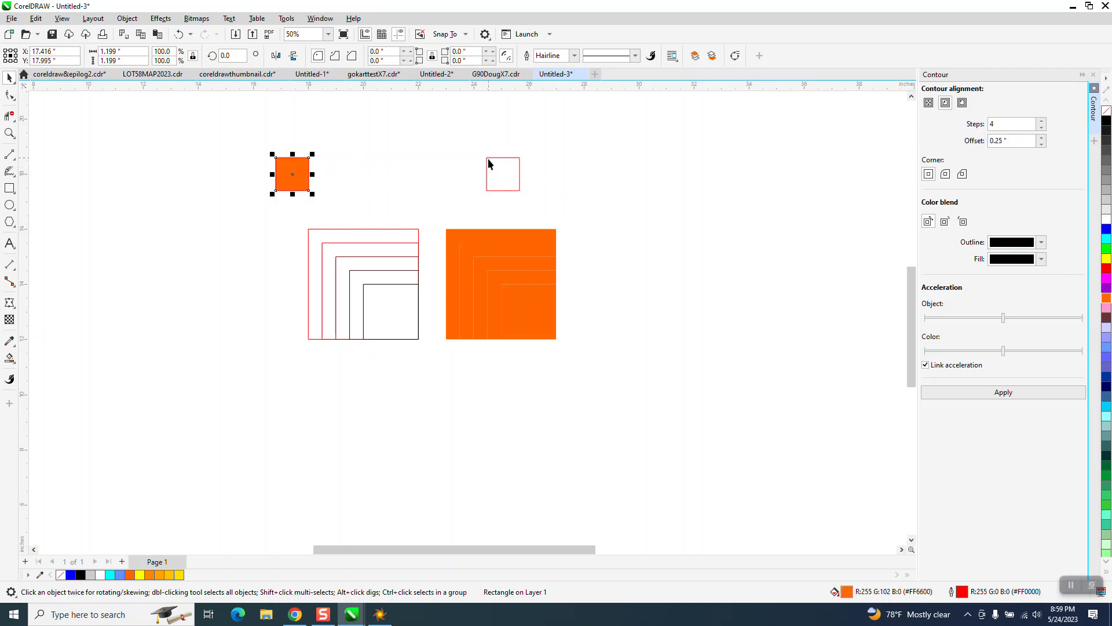
{"action": "left_click", "coordinate": [505, 165]}
{"action": "left_click", "coordinate": [1106, 258]}
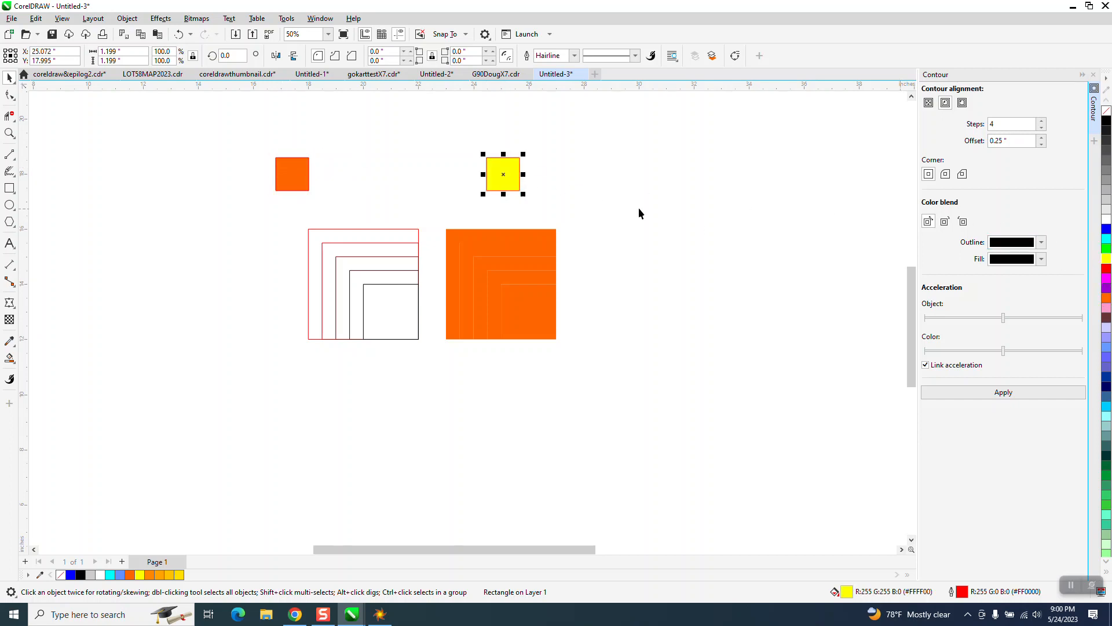
{"action": "left_click_drag", "start_coordinate": [243, 137], "coordinate": [586, 205]}
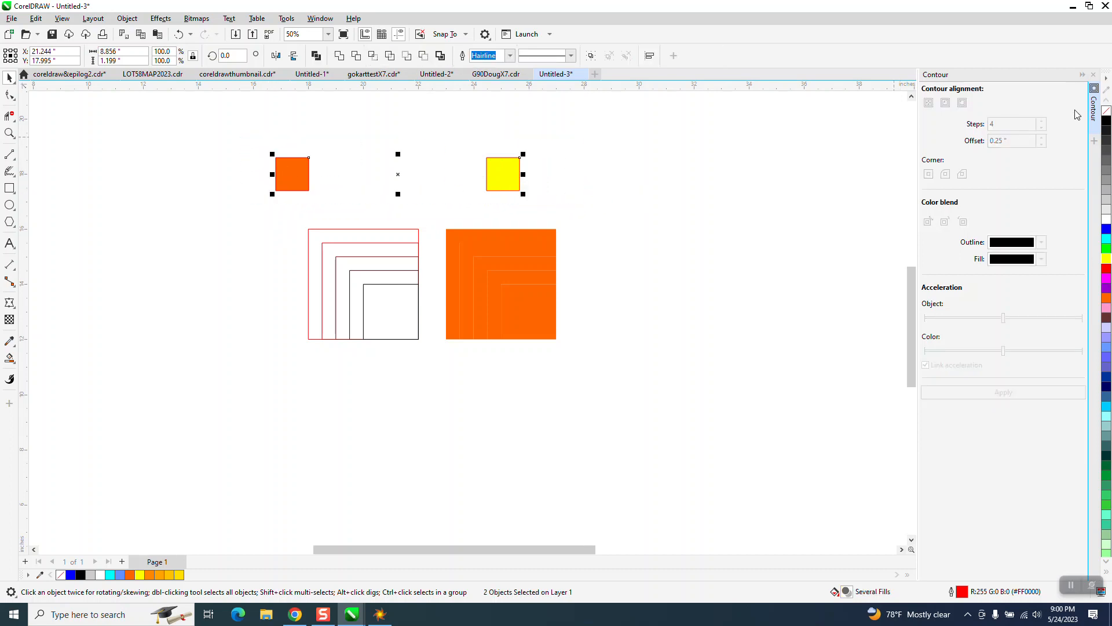
{"action": "right_click", "coordinate": [1106, 112]}
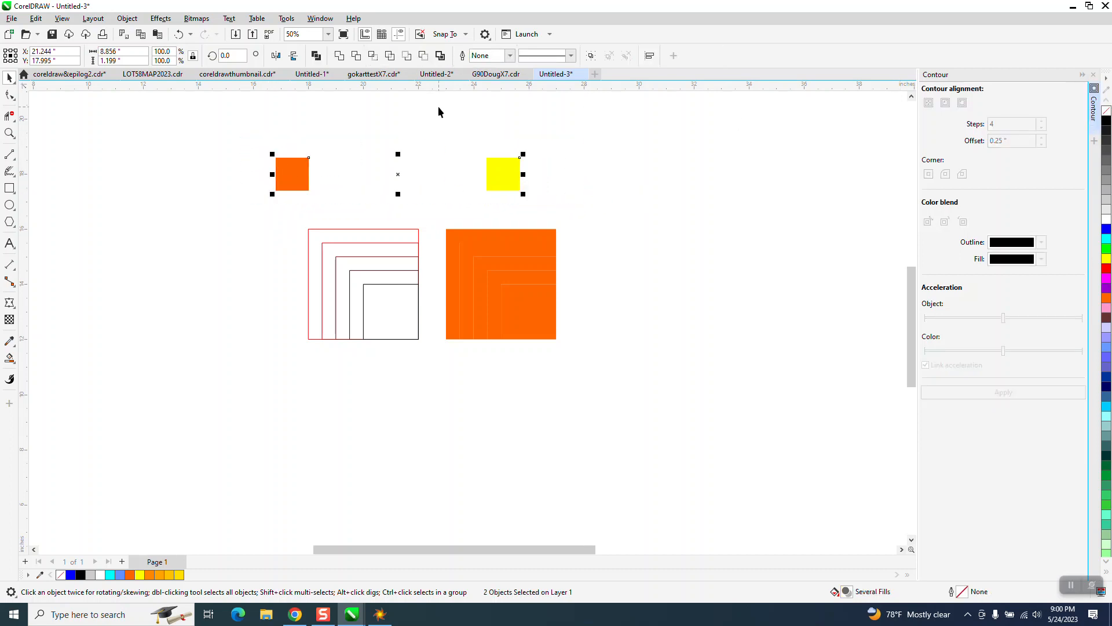
Blend the small orange and yellow squares with 4 intermediate steps, then deselect the blend
{"action": "left_click", "coordinate": [160, 19]}
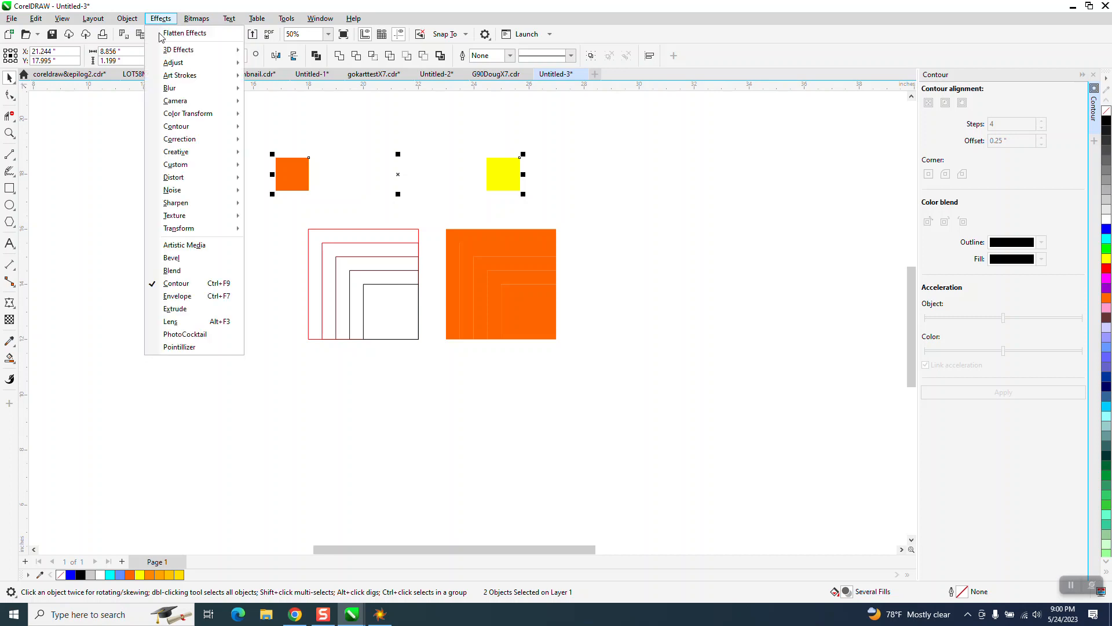
{"action": "left_click", "coordinate": [173, 278]}
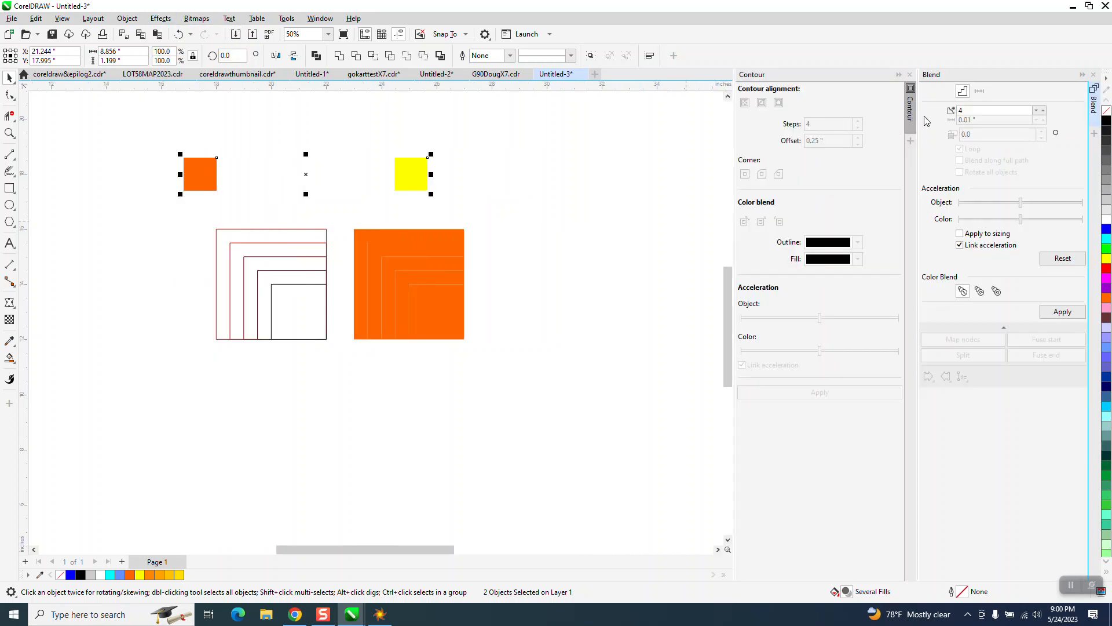
{"action": "left_click", "coordinate": [1062, 312]}
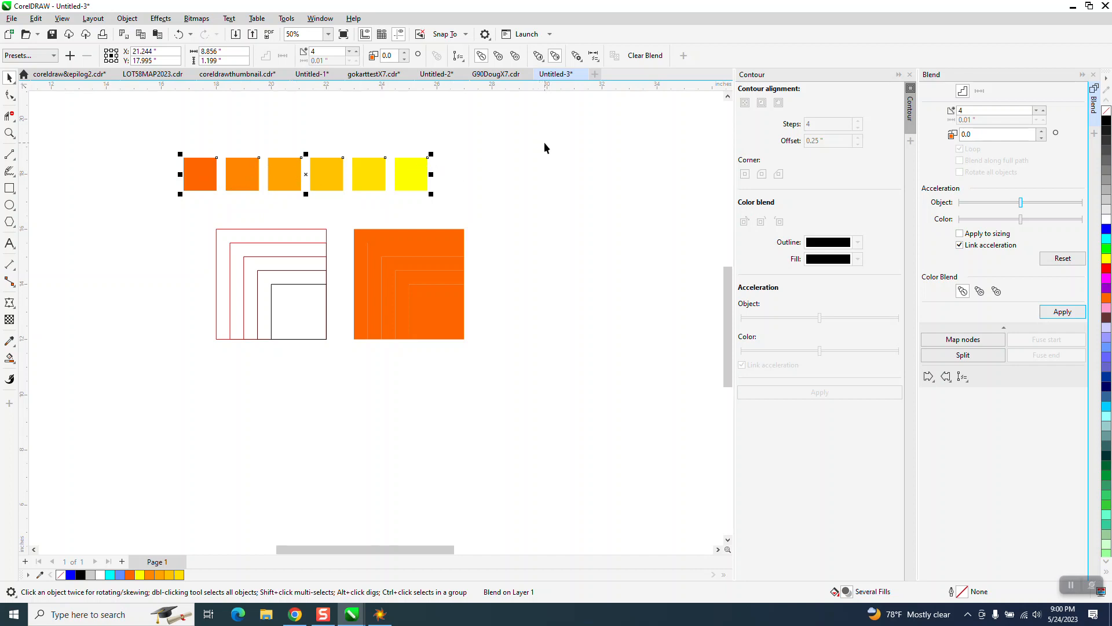
{"action": "left_click", "coordinate": [238, 142]}
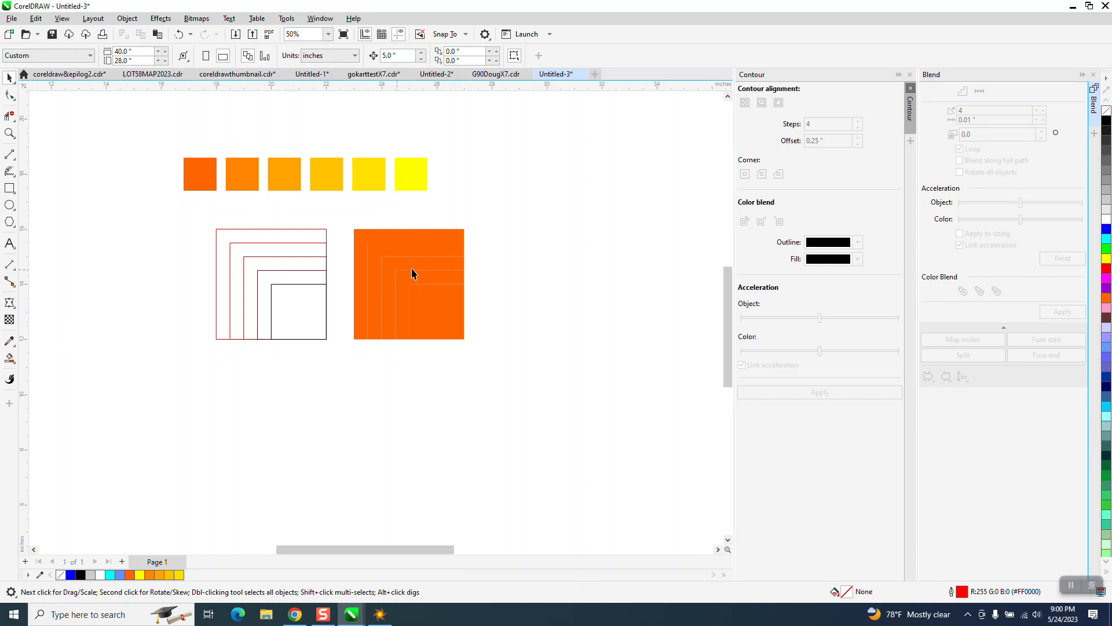
Try applying the orange sampled from the first blend square to the outlined nested squares, and undo the fill
{"action": "left_click", "coordinate": [14, 362]}
{"action": "left_click", "coordinate": [14, 345]}
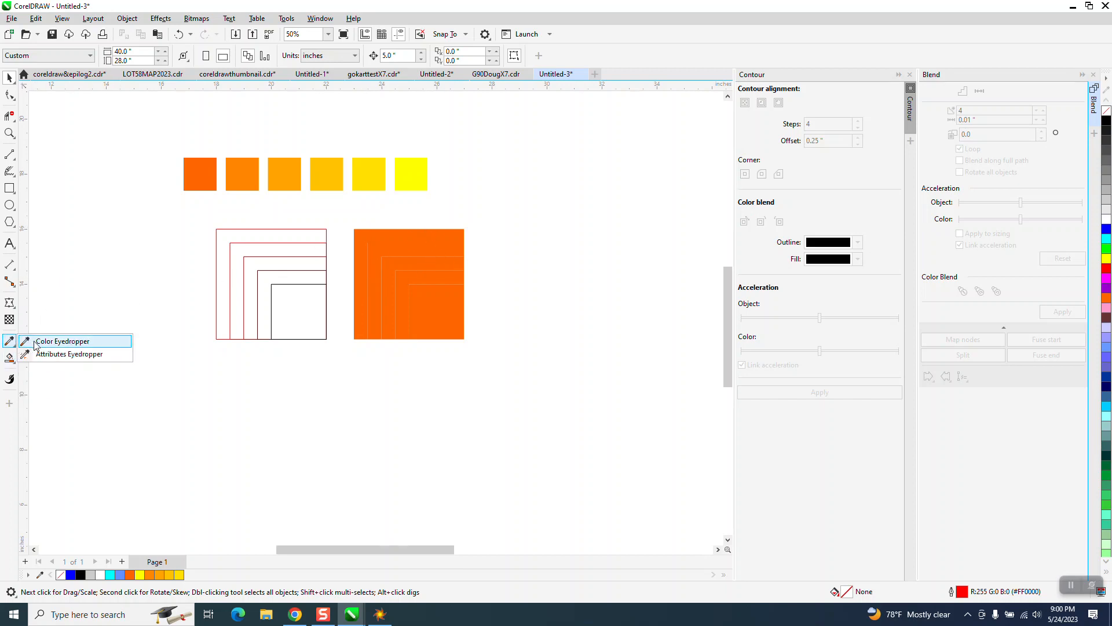
{"action": "left_click", "coordinate": [35, 342]}
{"action": "left_click", "coordinate": [200, 174]}
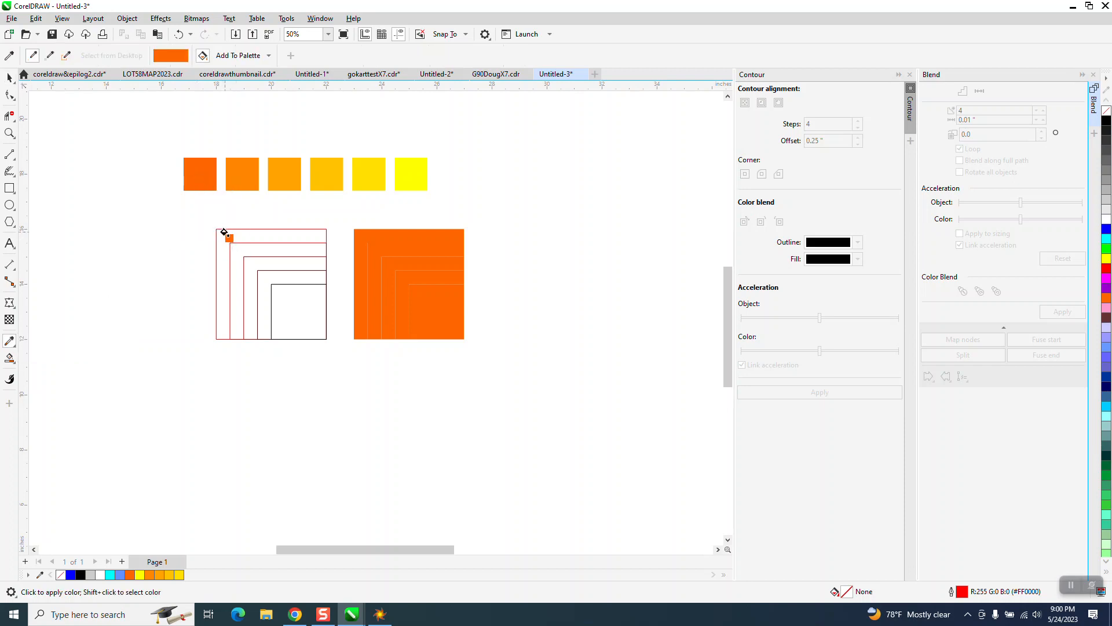
{"action": "left_click", "coordinate": [224, 233]}
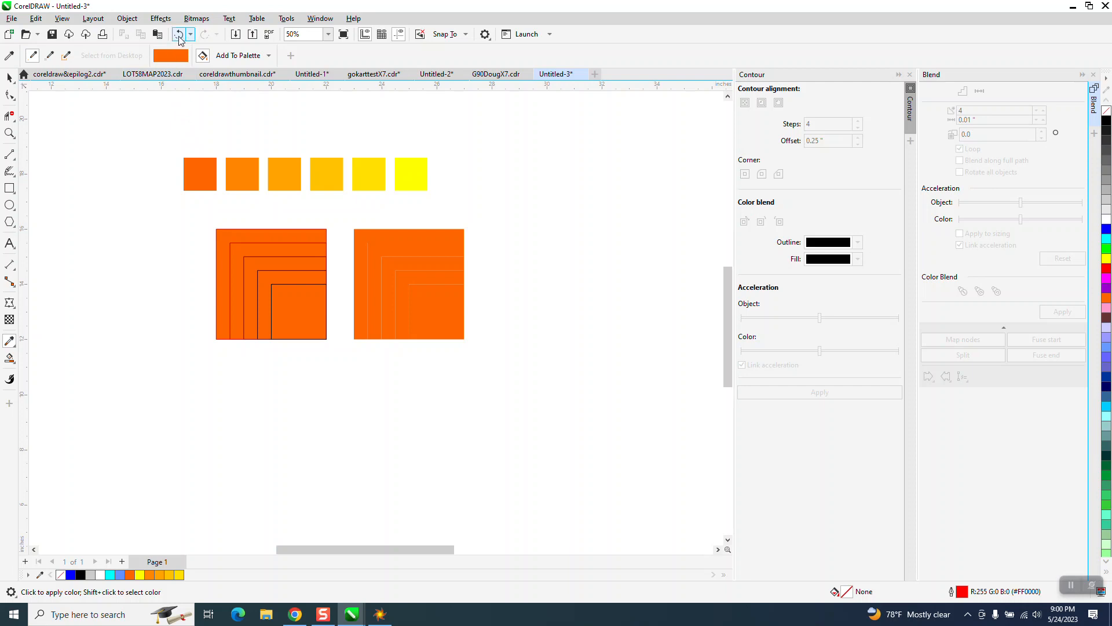
{"action": "left_click", "coordinate": [179, 34]}
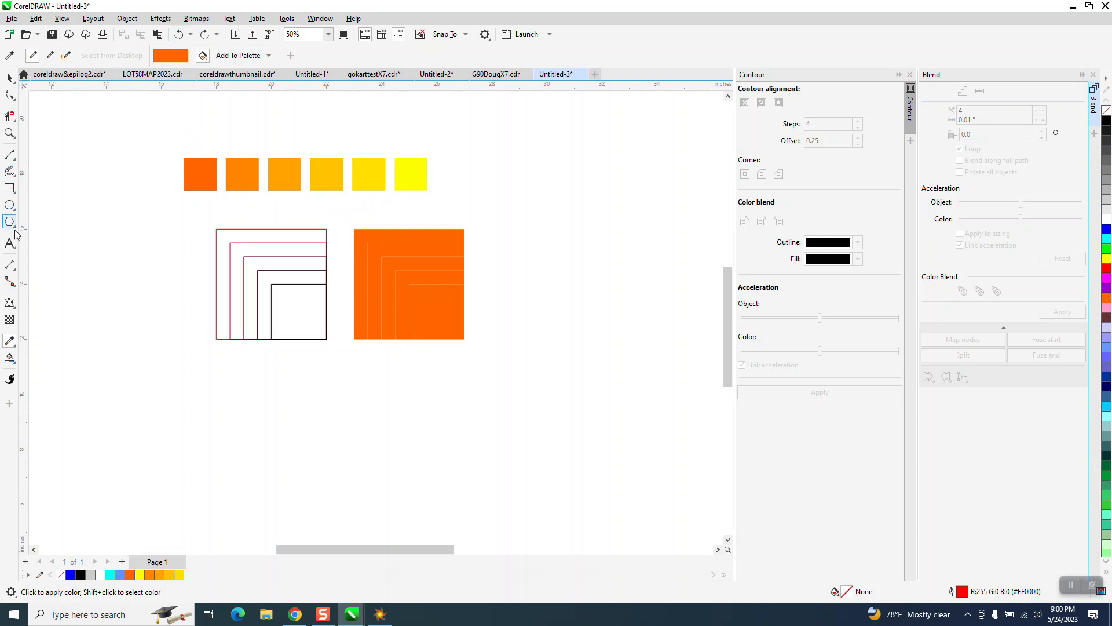
Try applying the orange sampled from the second blend square to the second band of the filled tile
{"action": "left_click", "coordinate": [9, 79]}
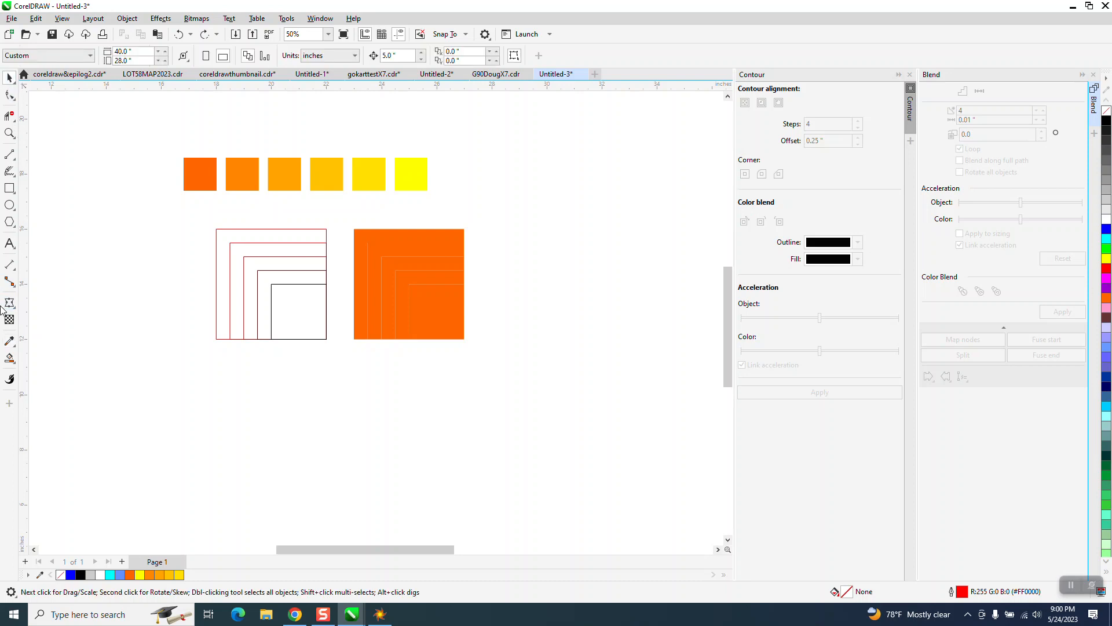
{"action": "left_click", "coordinate": [15, 361]}
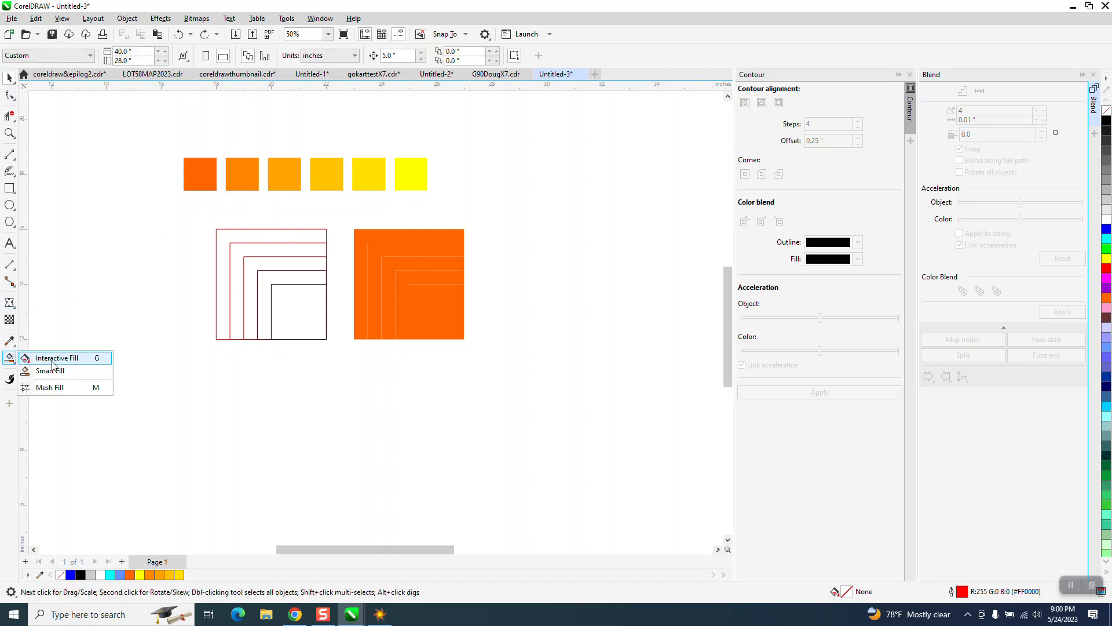
{"action": "left_click", "coordinate": [9, 303]}
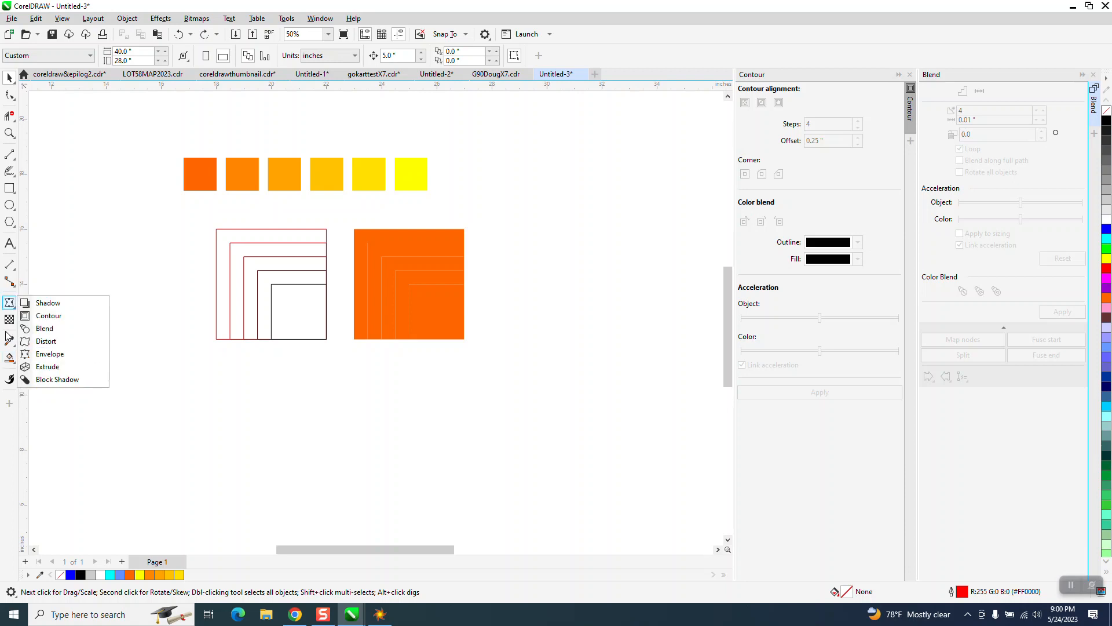
{"action": "left_click", "coordinate": [10, 340]}
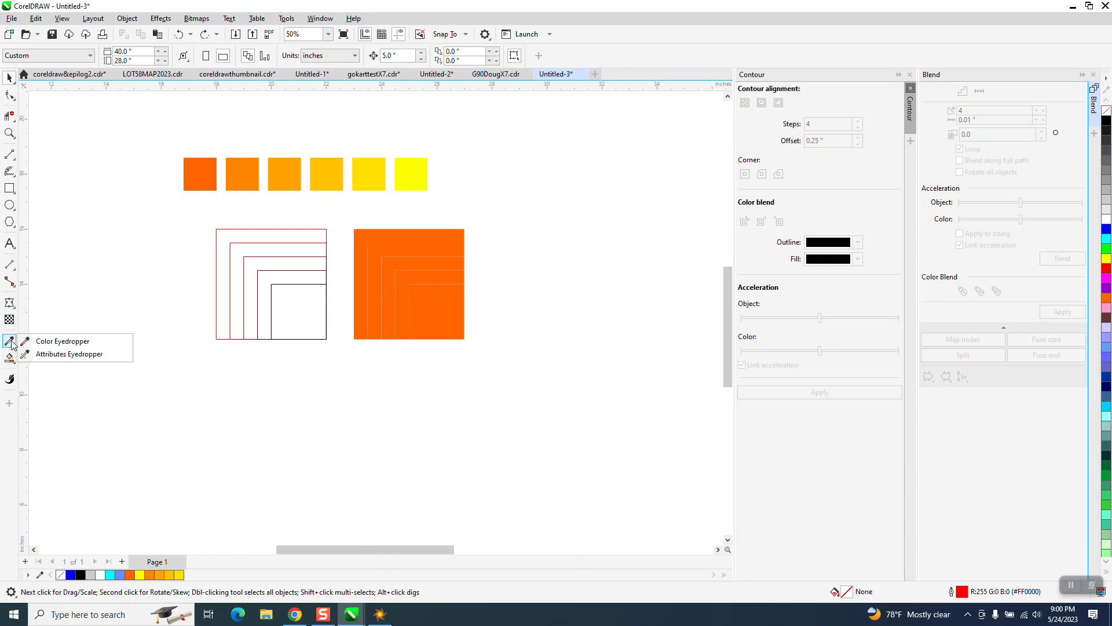
{"action": "left_click", "coordinate": [62, 341]}
{"action": "left_click", "coordinate": [243, 173]}
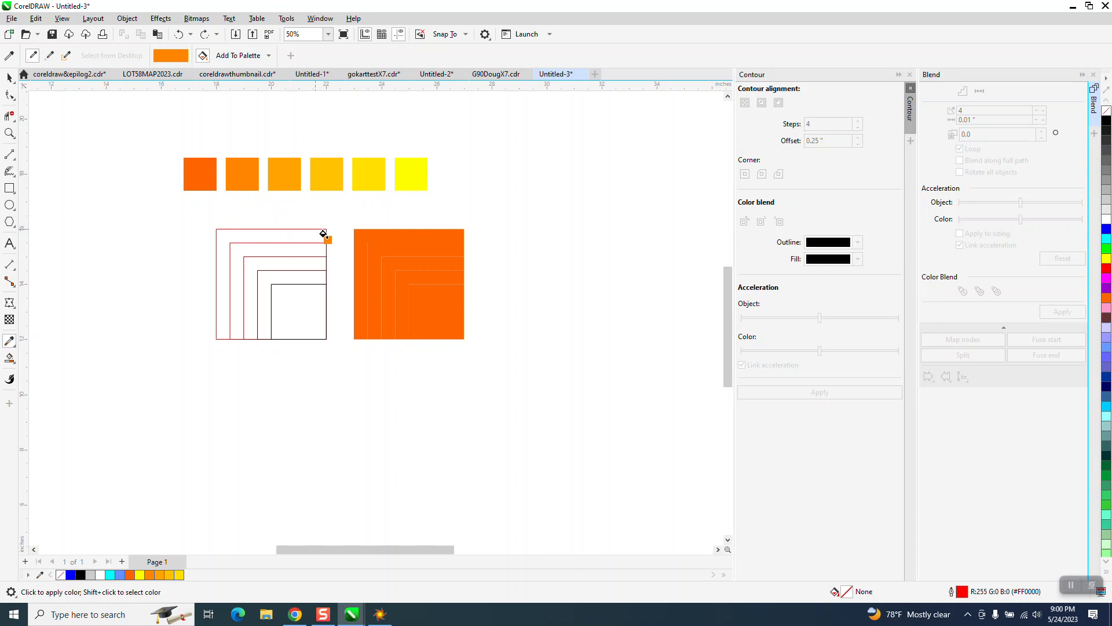
{"action": "left_click", "coordinate": [378, 242]}
{"action": "left_click", "coordinate": [9, 77]}
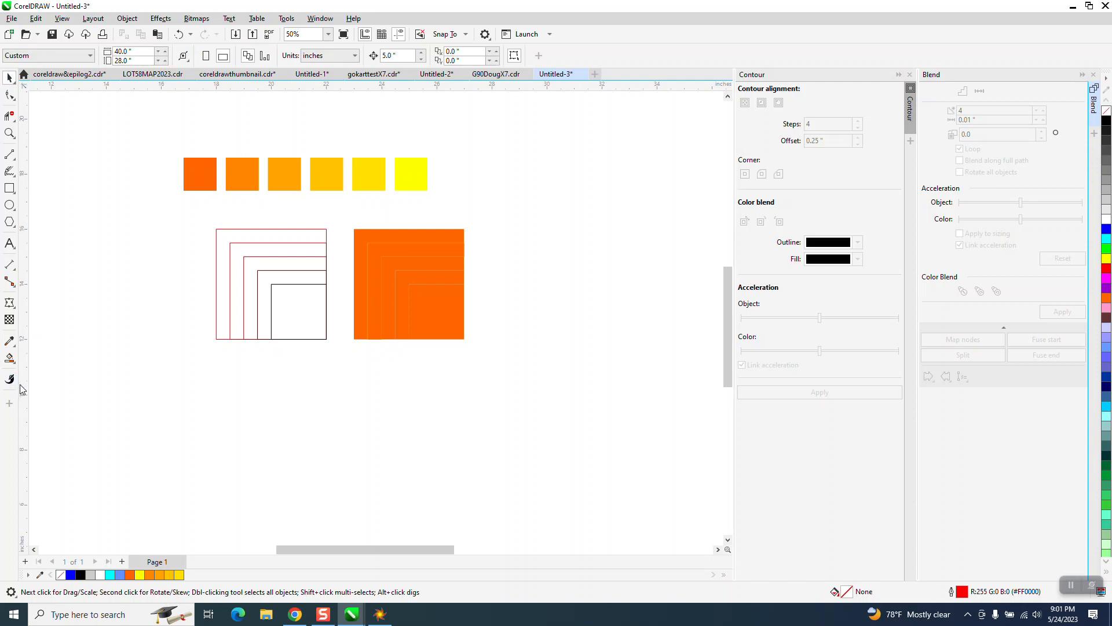
Fill the filled tile's second L-shaped band with the colour sampled from the third blend square
{"action": "left_click", "coordinate": [9, 357]}
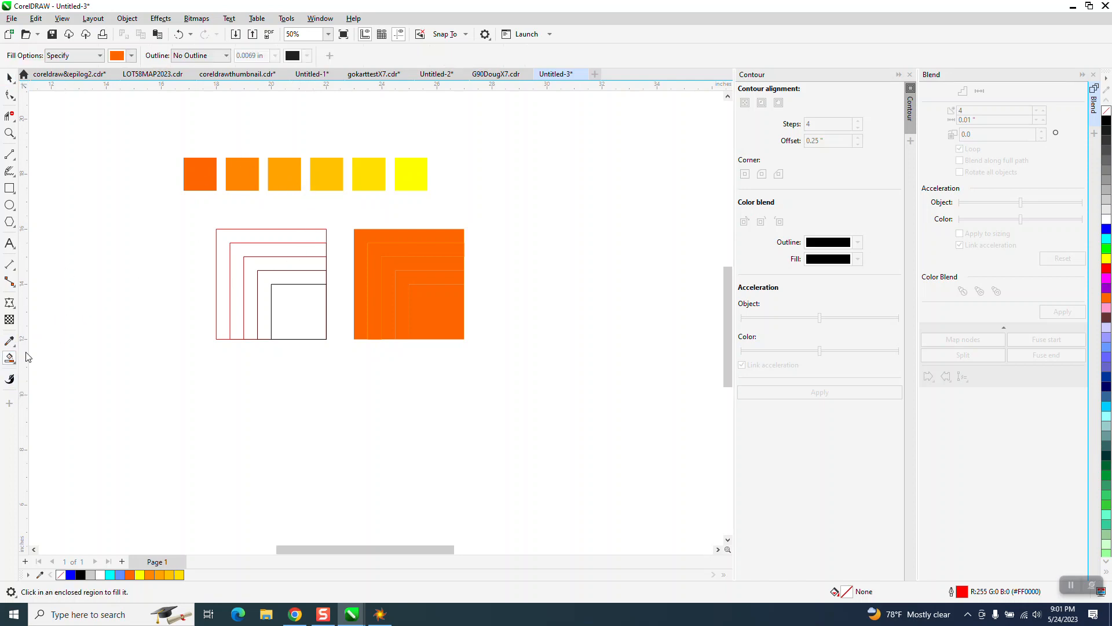
{"action": "left_click", "coordinate": [14, 344]}
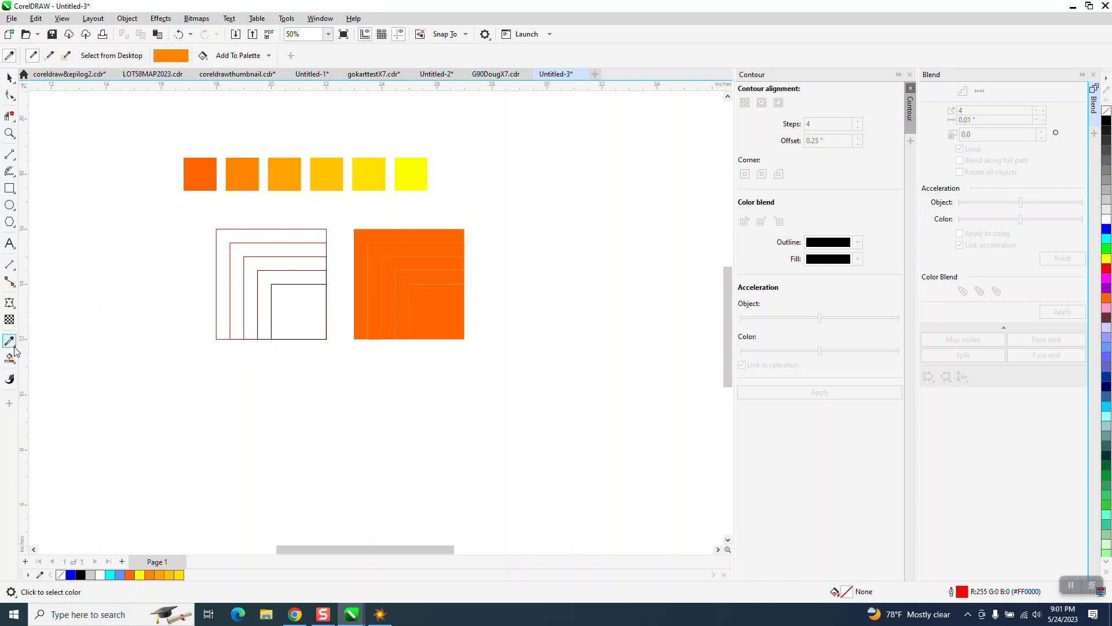
{"action": "left_click", "coordinate": [56, 344]}
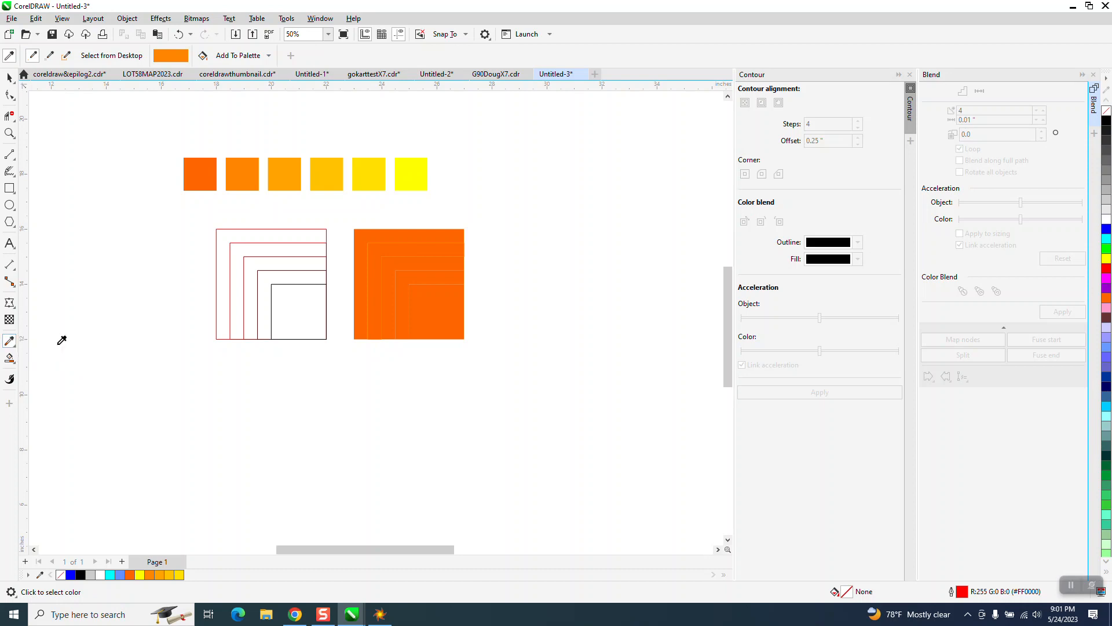
{"action": "left_click", "coordinate": [285, 173]}
{"action": "left_click", "coordinate": [373, 249]}
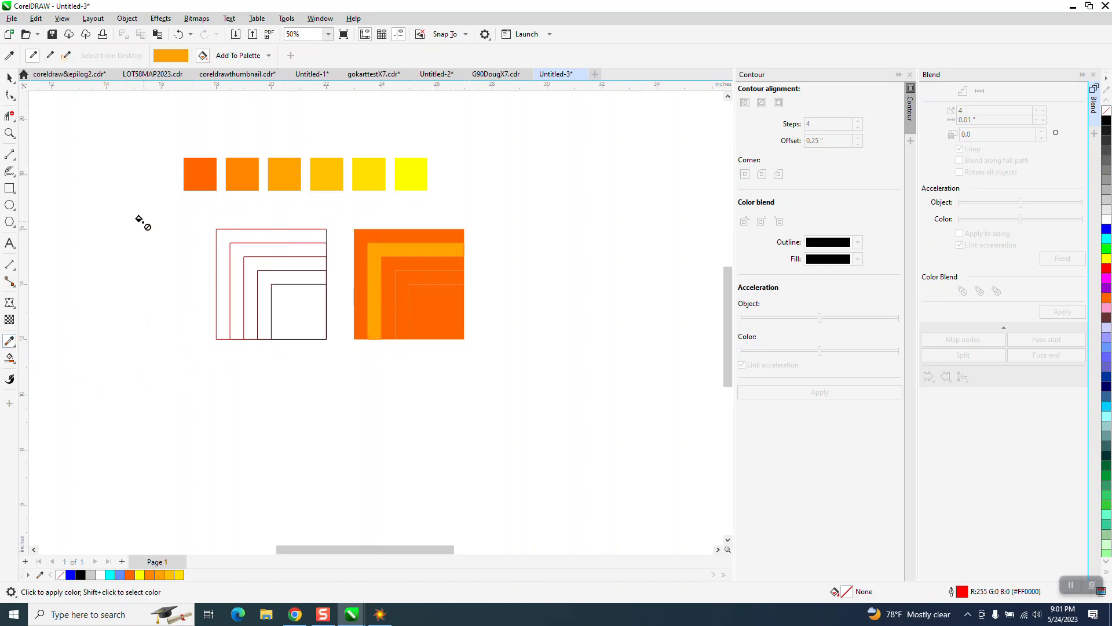
{"action": "left_click", "coordinate": [9, 78]}
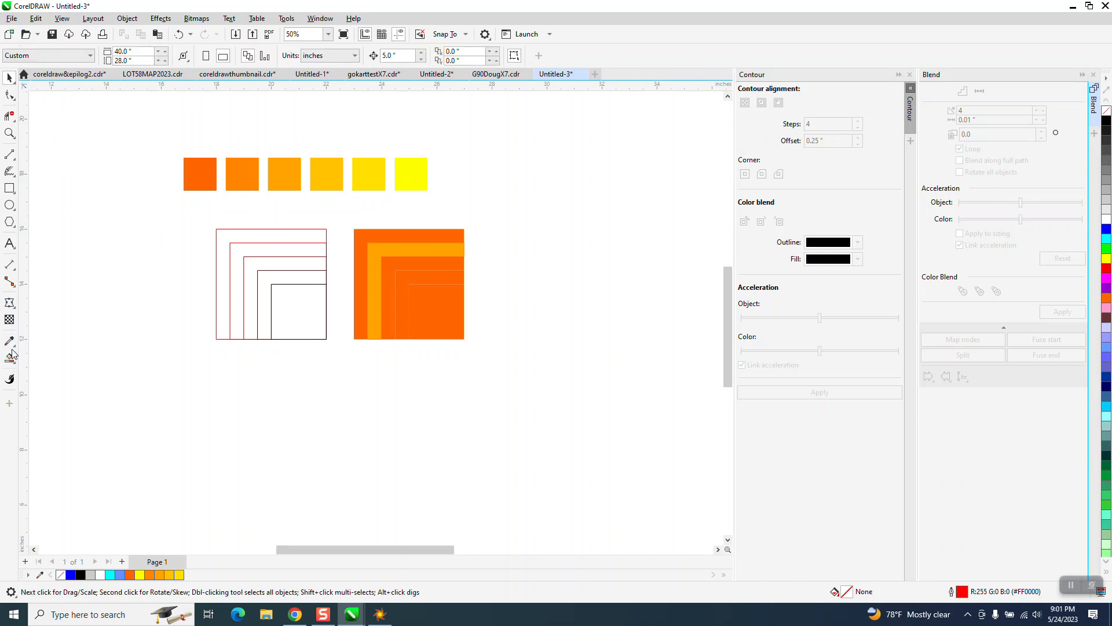
Fill the tile's third L-shaped band with the amber sampled from the fourth blend square
{"action": "left_click", "coordinate": [14, 343]}
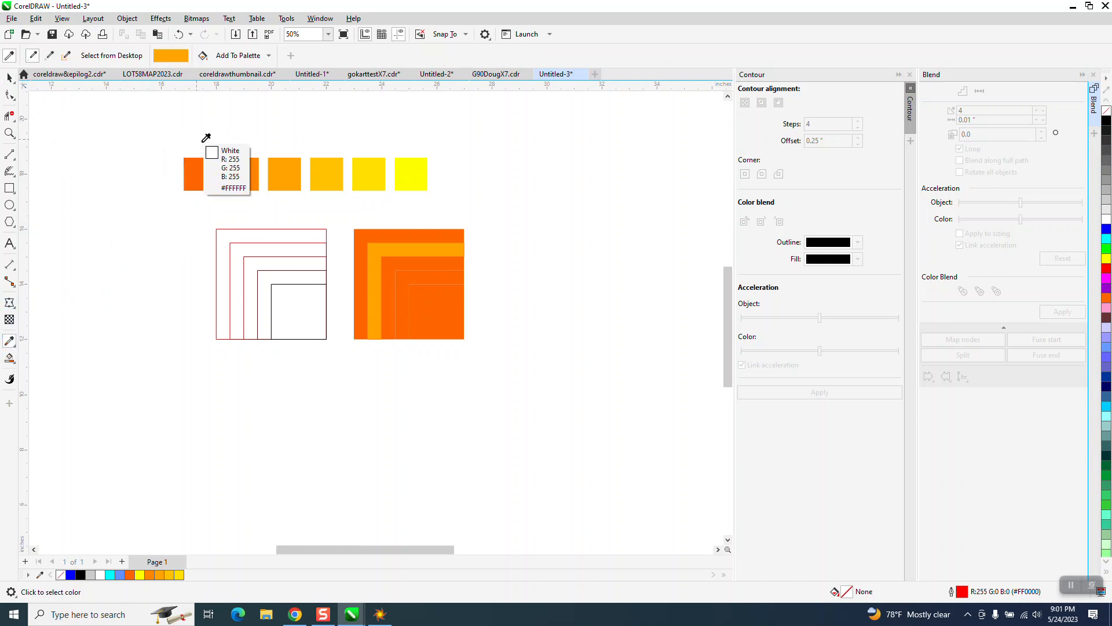
{"action": "left_click", "coordinate": [326, 180]}
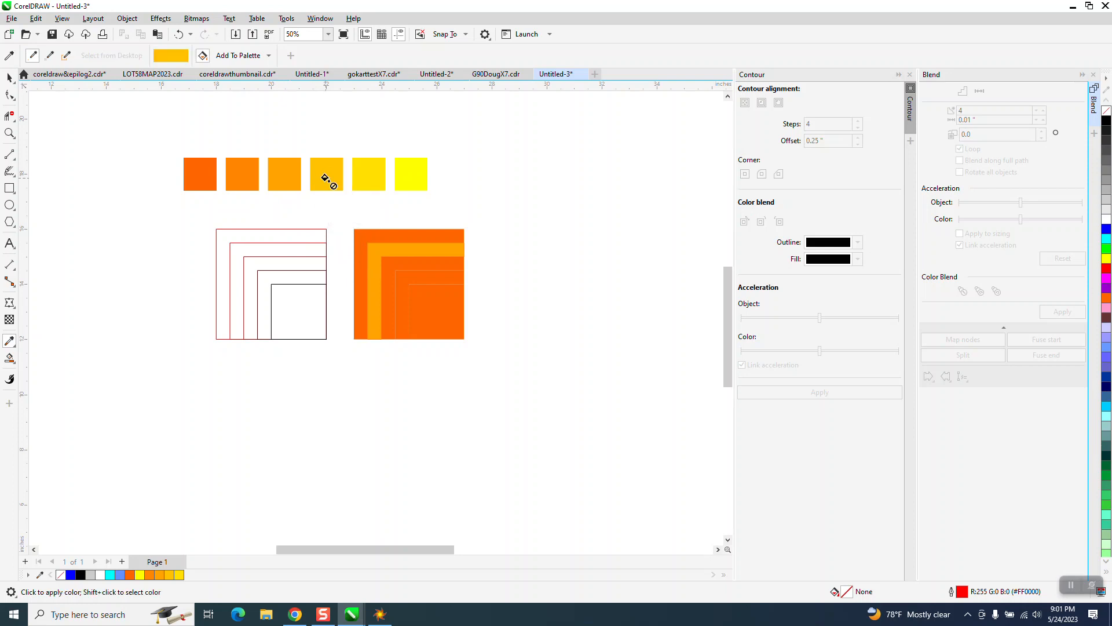
{"action": "left_click", "coordinate": [395, 260]}
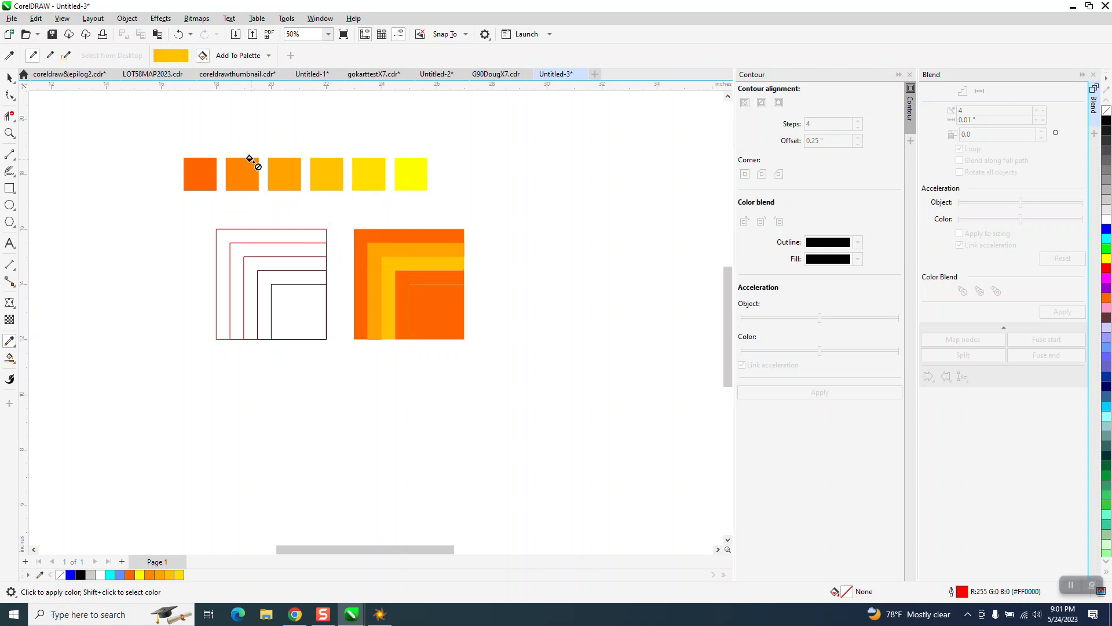
{"action": "left_click", "coordinate": [10, 78]}
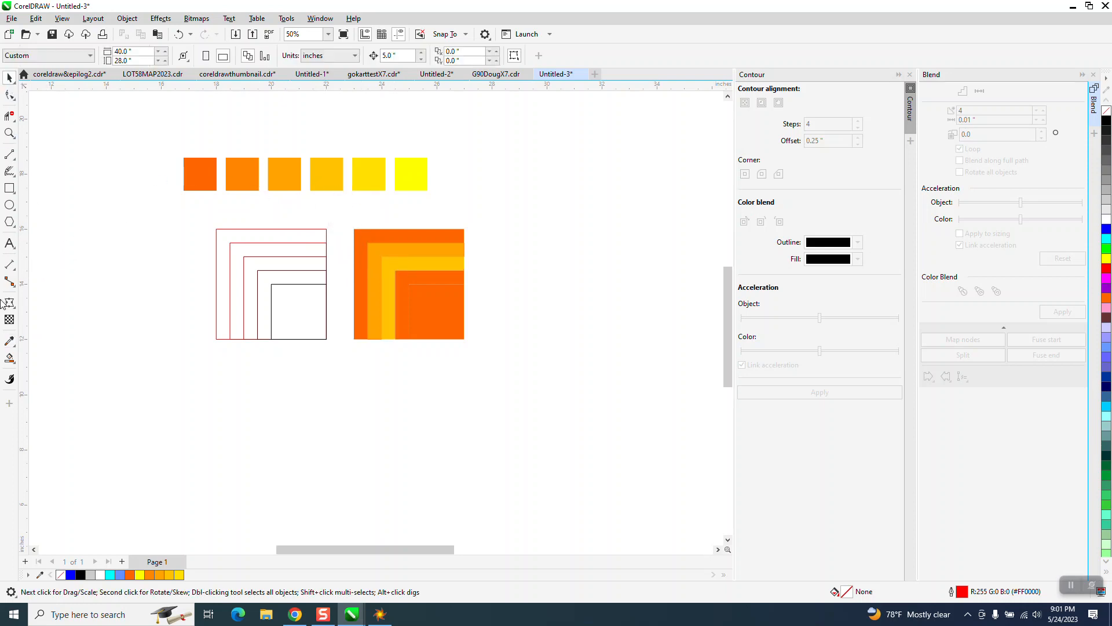
Smart-fill the innermost squares of both the coloured tile and the outlined tile with yellow sampled from the last blend square
{"action": "left_click", "coordinate": [9, 357]}
{"action": "left_click", "coordinate": [132, 56]}
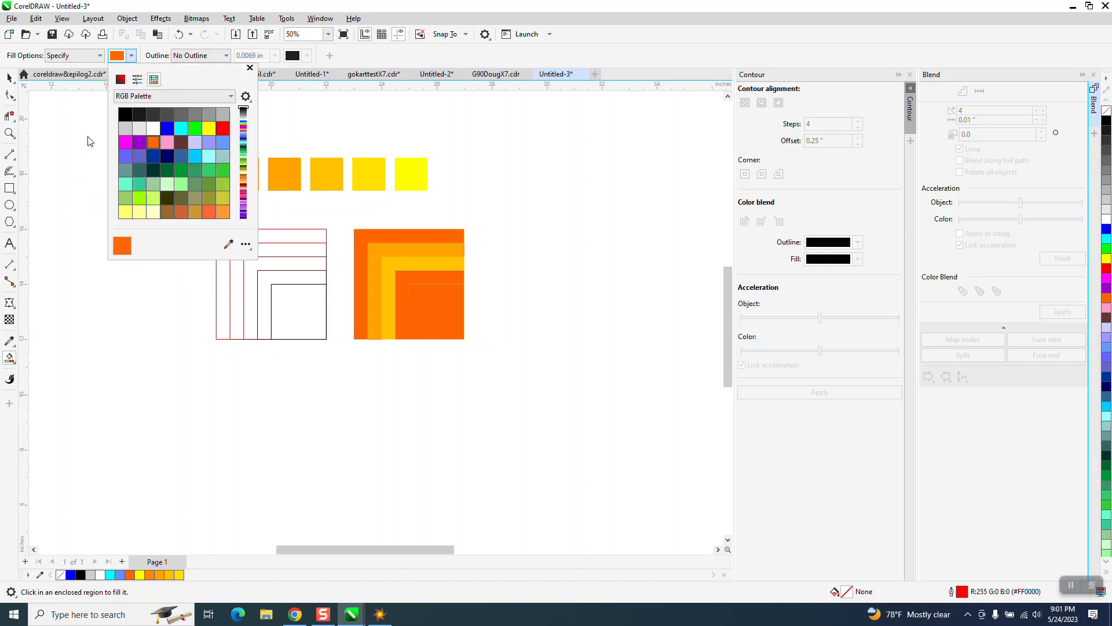
{"action": "left_click", "coordinate": [227, 246]}
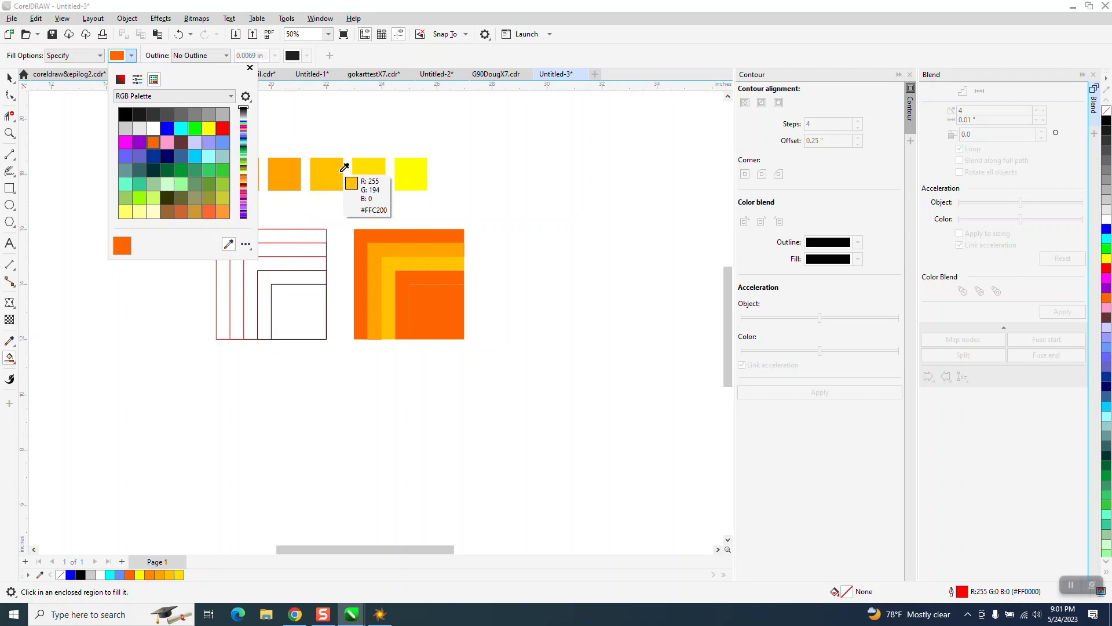
{"action": "left_click", "coordinate": [409, 171]}
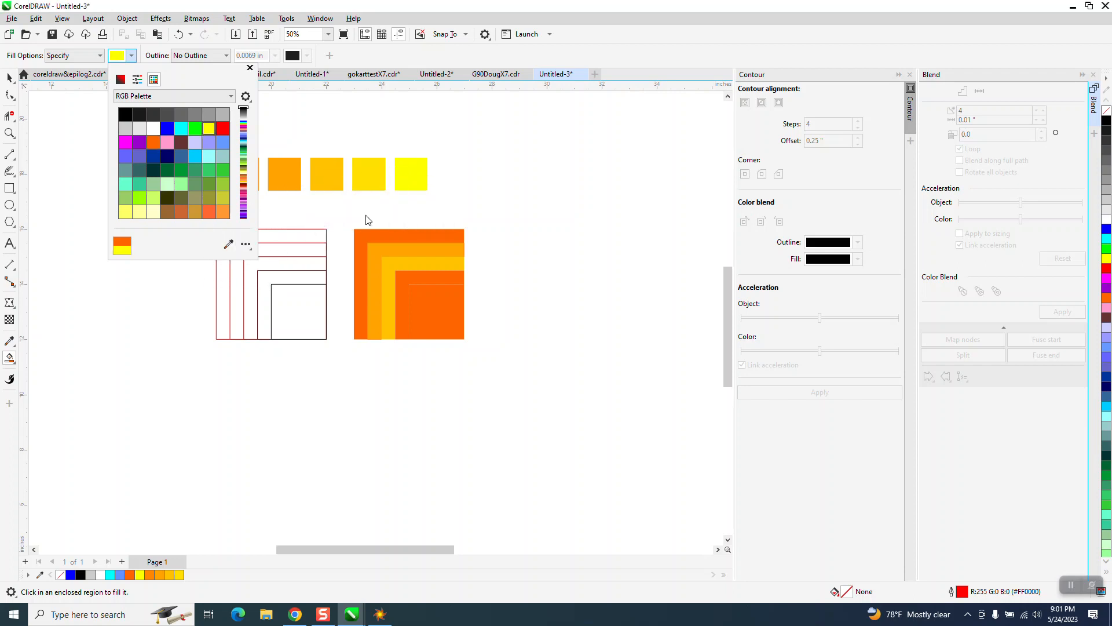
{"action": "left_click", "coordinate": [429, 324]}
{"action": "left_click", "coordinate": [437, 319]}
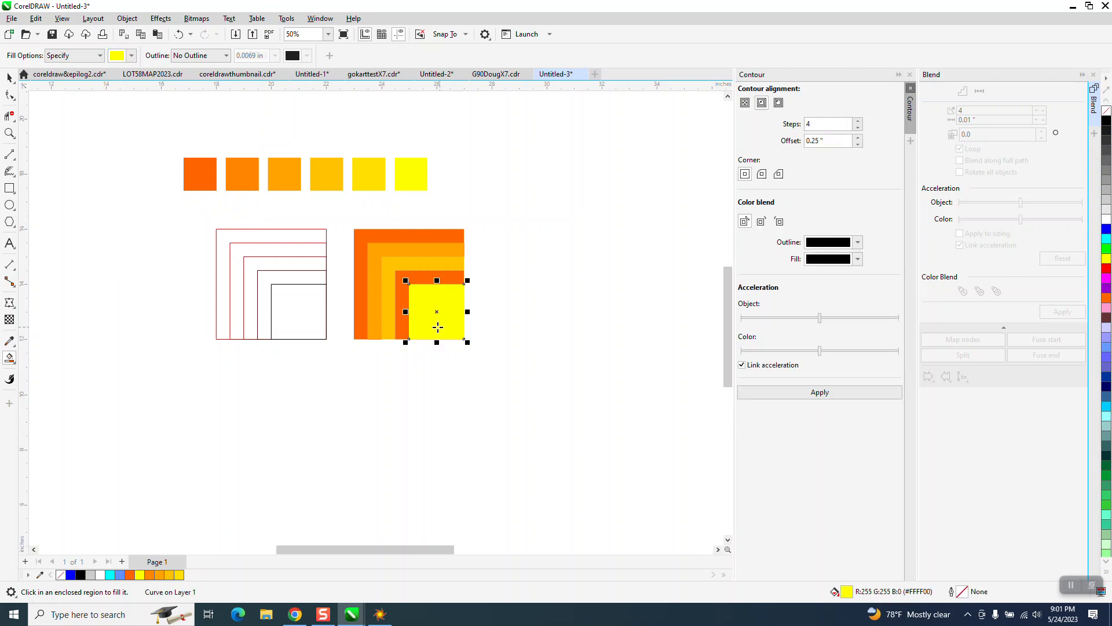
{"action": "left_click", "coordinate": [288, 304]}
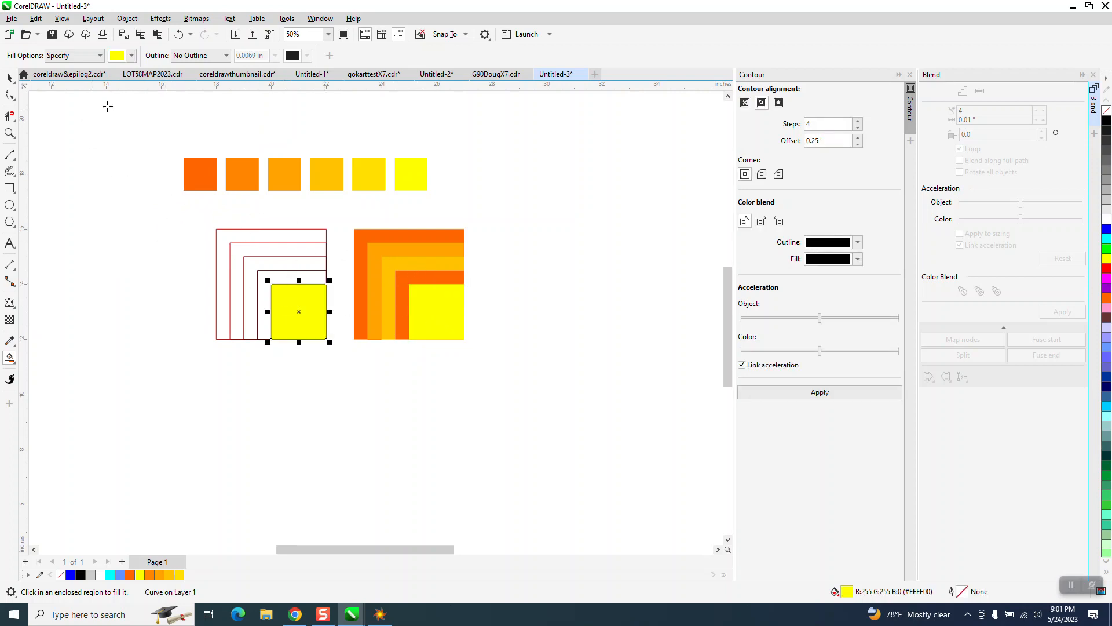
Smart-fill the coloured tile's fourth band with the #FFE000 yellow sampled from the fifth blend square
{"action": "left_click", "coordinate": [133, 55]}
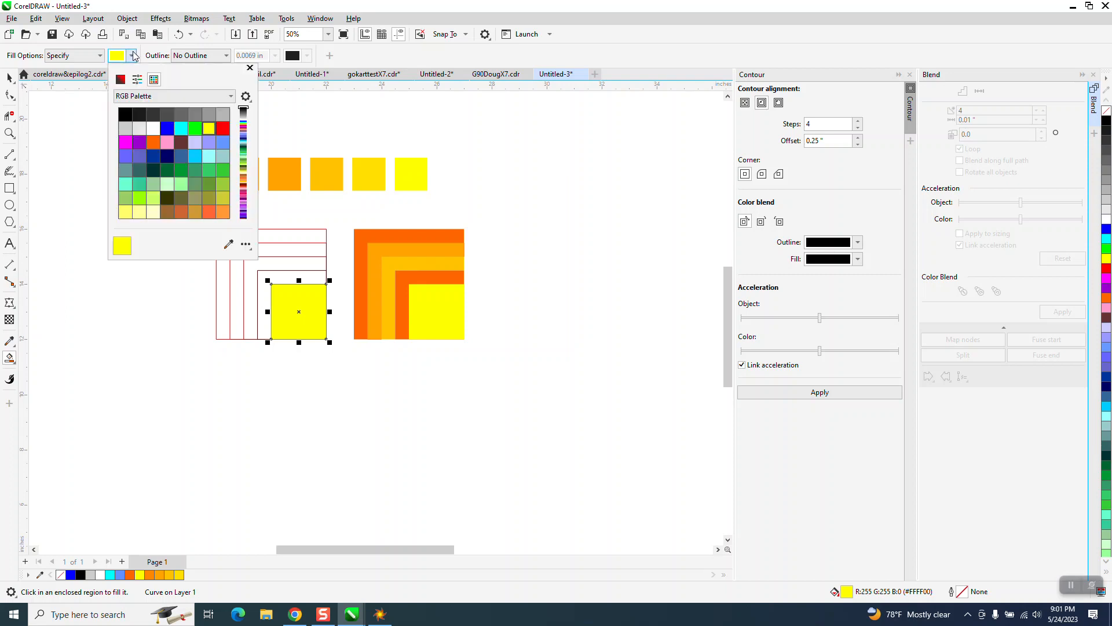
{"action": "left_click", "coordinate": [229, 244]}
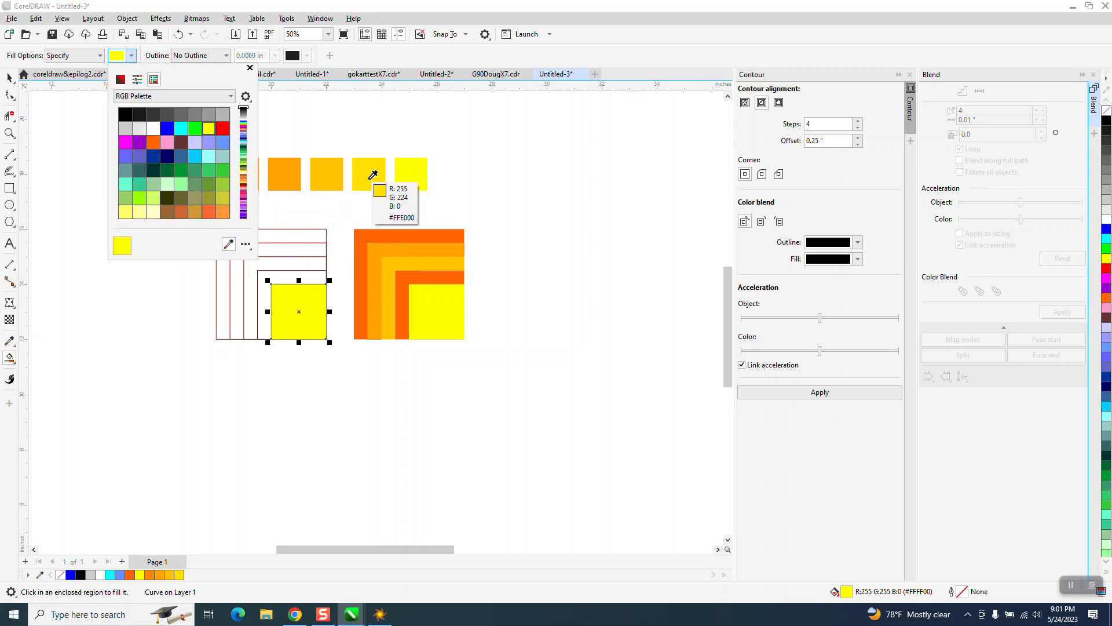
{"action": "left_click", "coordinate": [370, 179]}
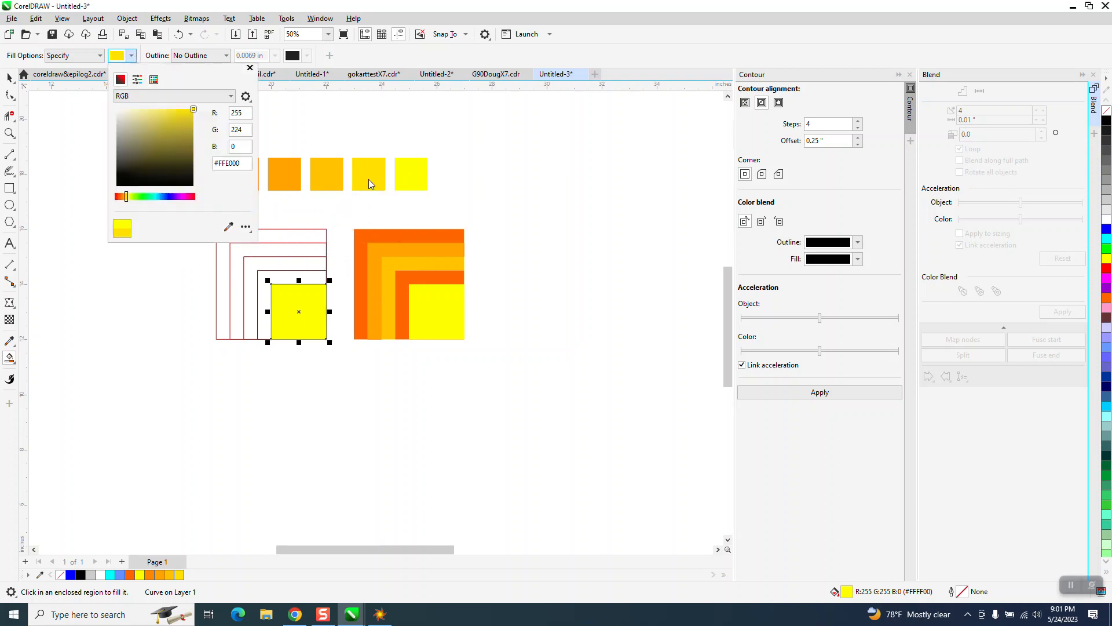
{"action": "left_click", "coordinate": [398, 278]}
{"action": "left_click", "coordinate": [400, 277]}
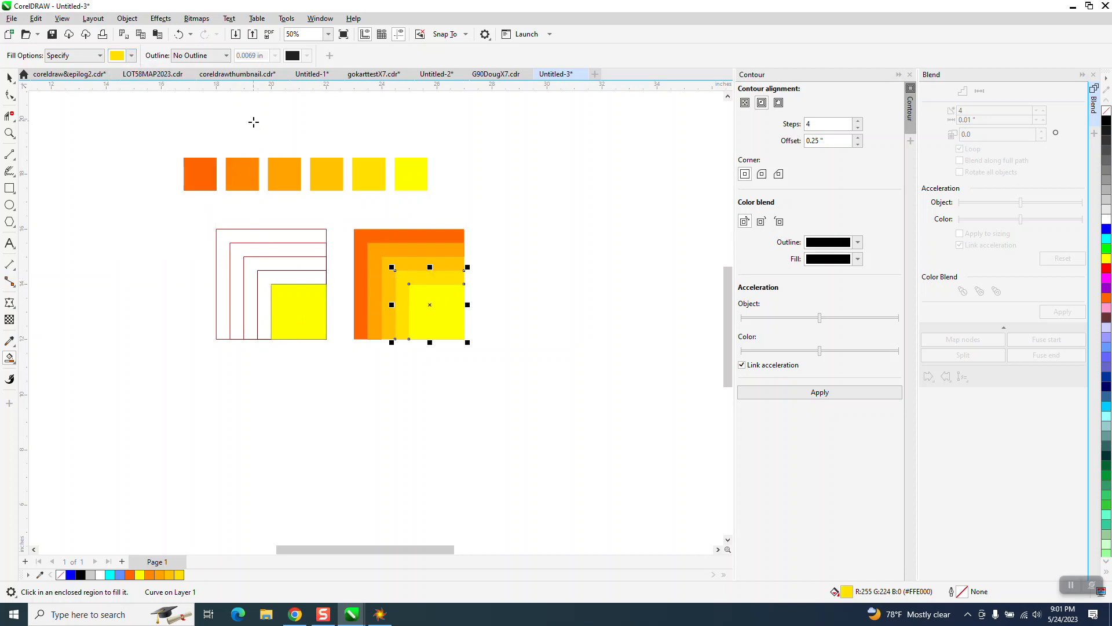
Select all the pieces of the coloured tile, group them, and deselect the group
{"action": "left_click", "coordinate": [10, 78]}
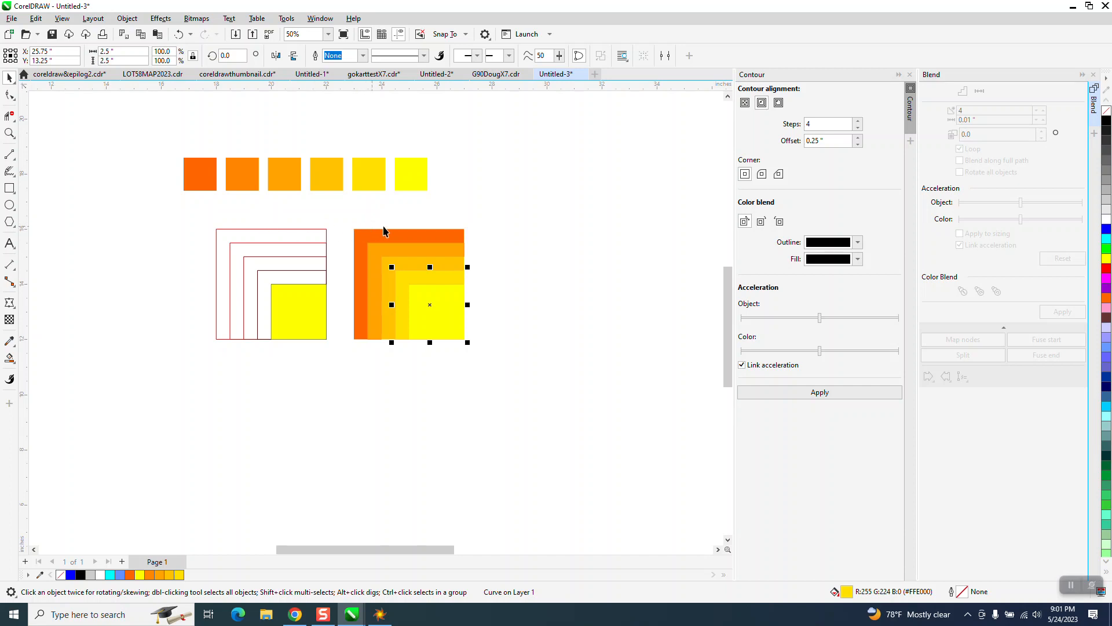
{"action": "left_click_drag", "start_coordinate": [355, 222], "coordinate": [522, 365]}
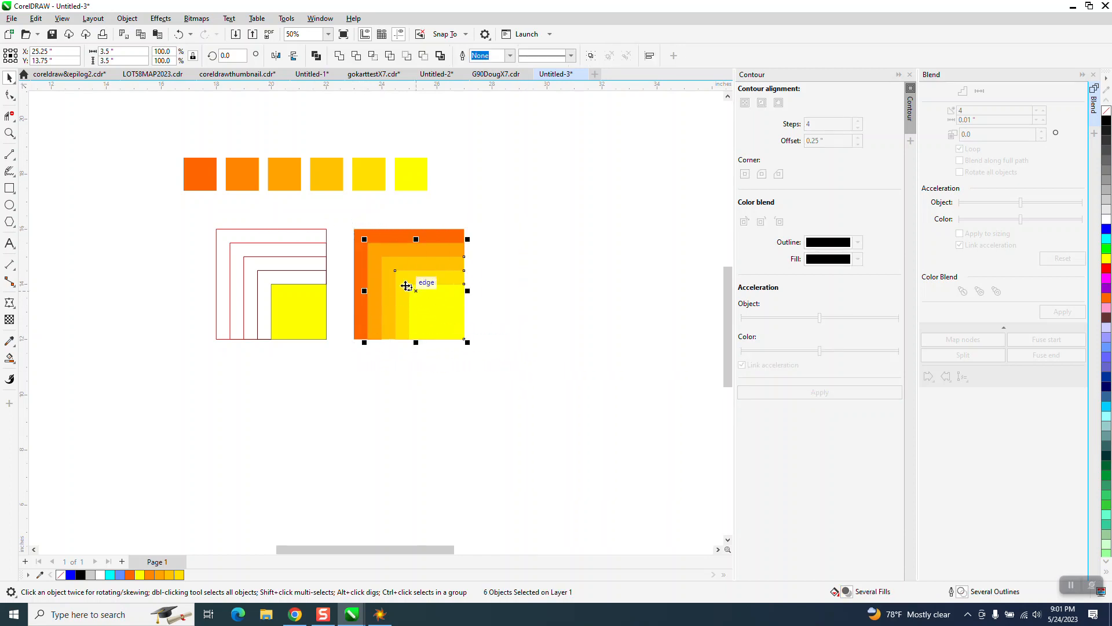
{"action": "left_click_drag", "start_coordinate": [337, 220], "coordinate": [512, 357]}
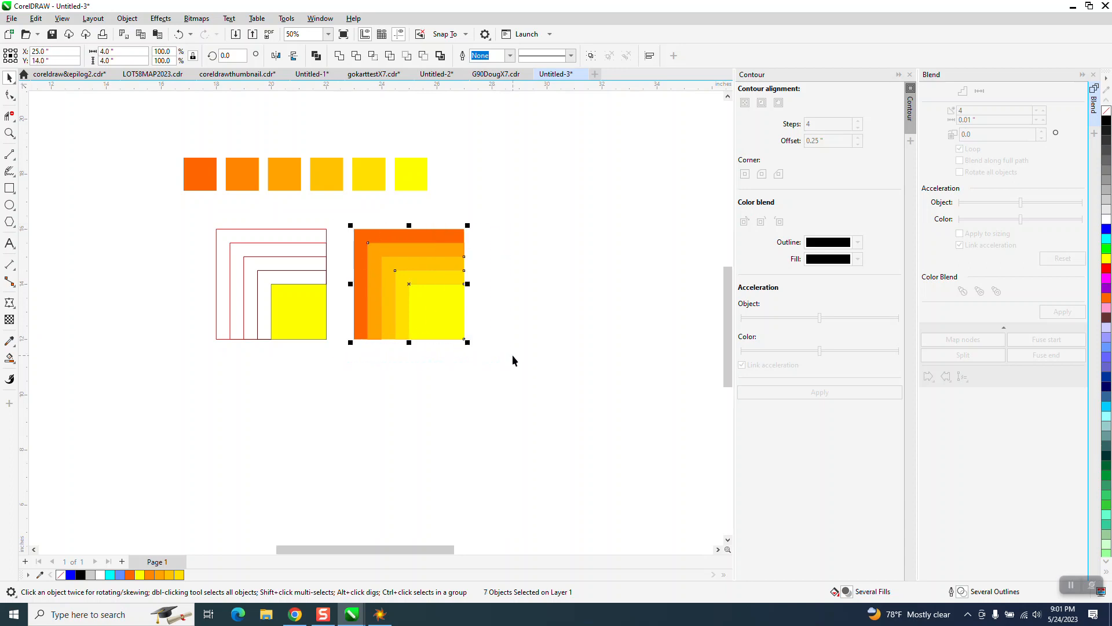
{"action": "key", "text": "ctrl+g"}
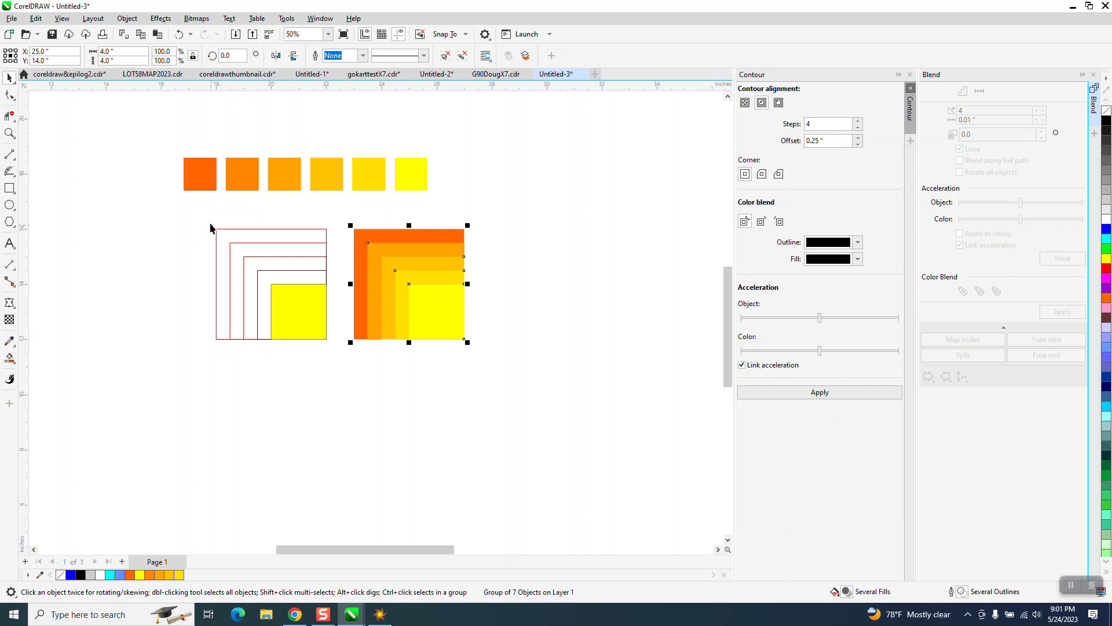
{"action": "left_click", "coordinate": [357, 128]}
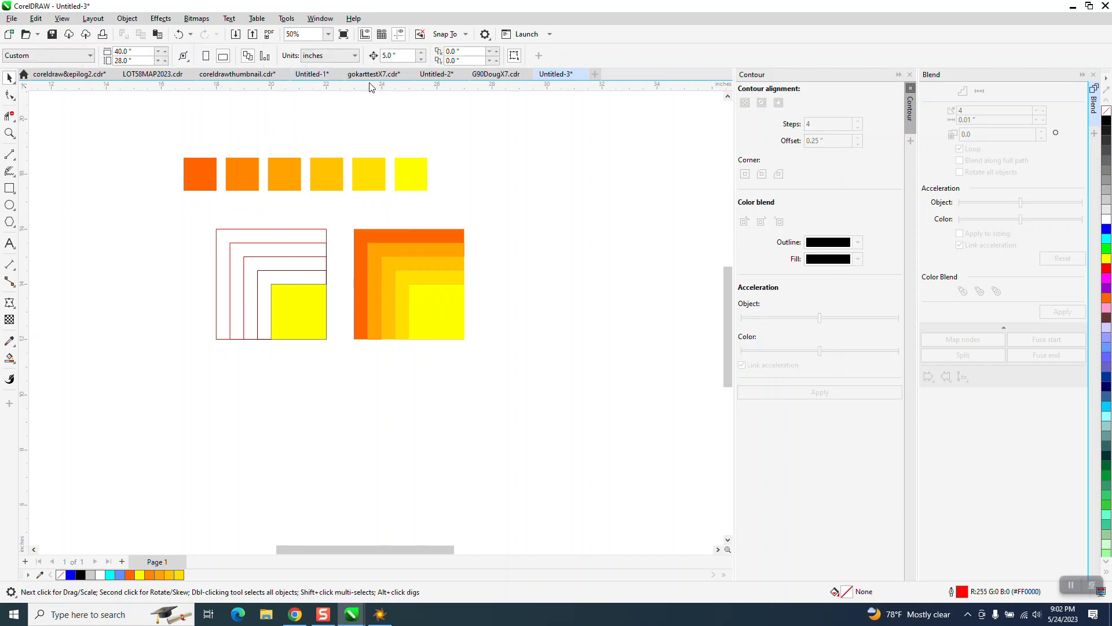
Set the document's nudge distance to 4 inches
{"action": "left_click", "coordinate": [397, 56]}
{"action": "type", "text": "4"}
{"action": "key", "text": "Return"}
Close the Contour and Blend dockers and move the grouped tile to about X 6.05, Y 8.8 inches, near the page's lower-left area
{"action": "scroll", "coordinate": [347, 210], "scroll_direction": "down", "scroll_amount": 1}
{"action": "scroll", "coordinate": [348, 210], "scroll_direction": "down", "scroll_amount": 3}
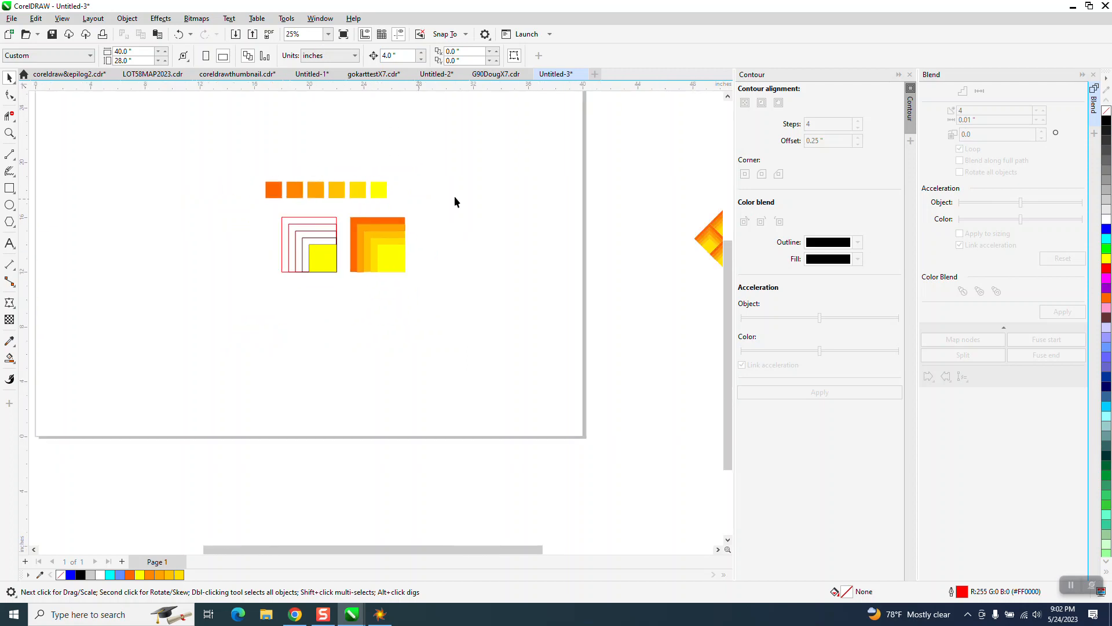
{"action": "left_click", "coordinate": [1093, 75]}
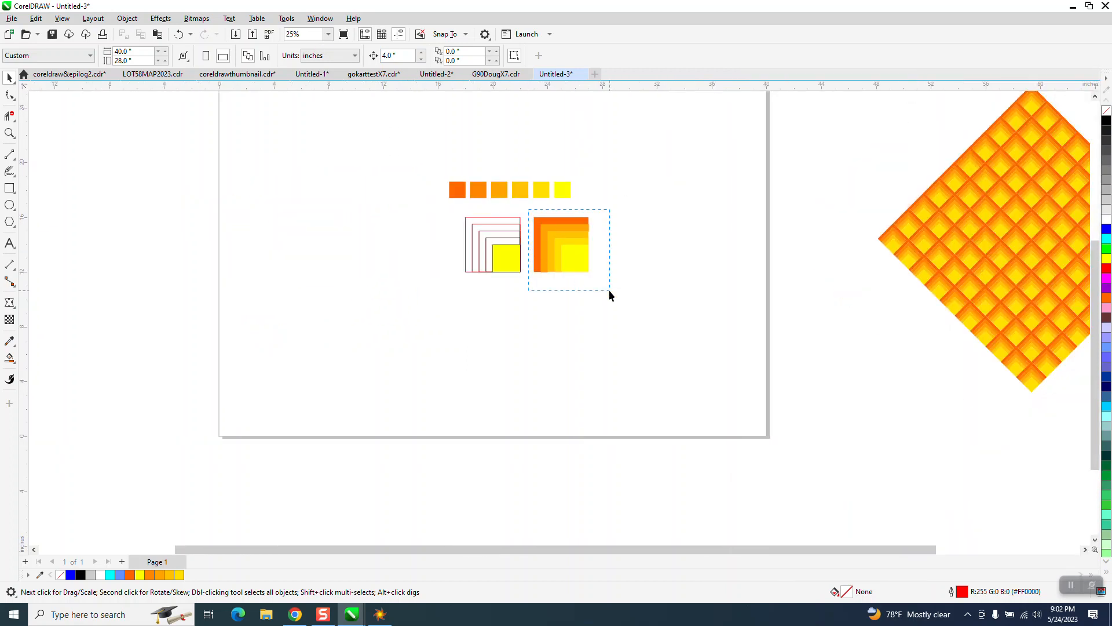
{"action": "left_click_drag", "start_coordinate": [610, 296], "coordinate": [609, 293]}
{"action": "left_click_drag", "start_coordinate": [566, 249], "coordinate": [307, 319]}
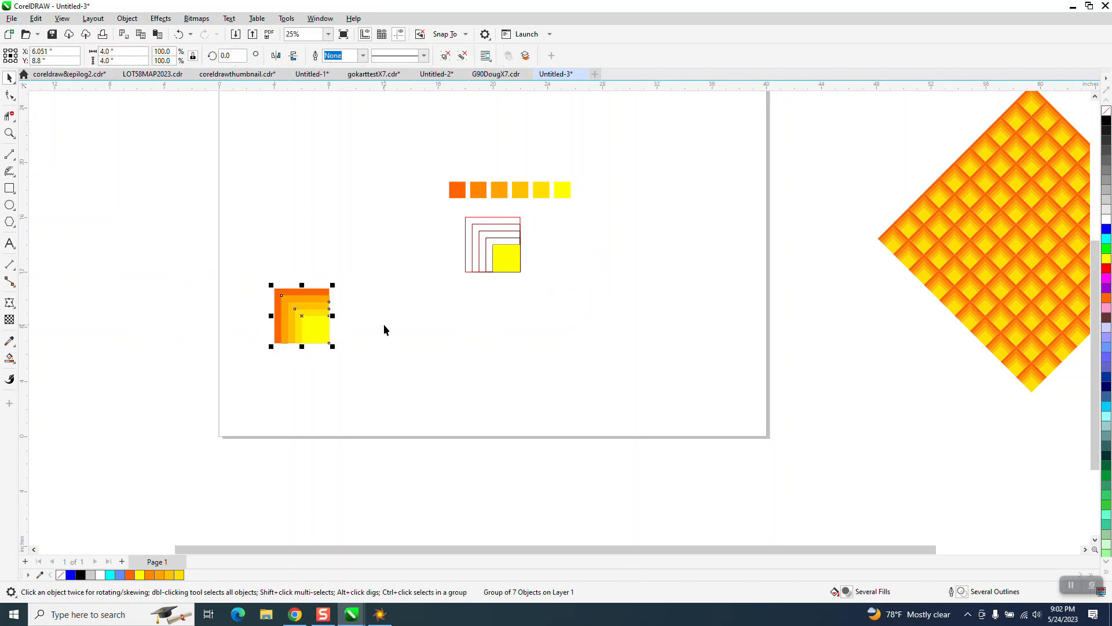
Duplicate the grouped tile repeatedly at 4-inch spacing to the right to form a horizontal row of ten adjoining tiles
{"action": "key", "text": "ctrl+d"}
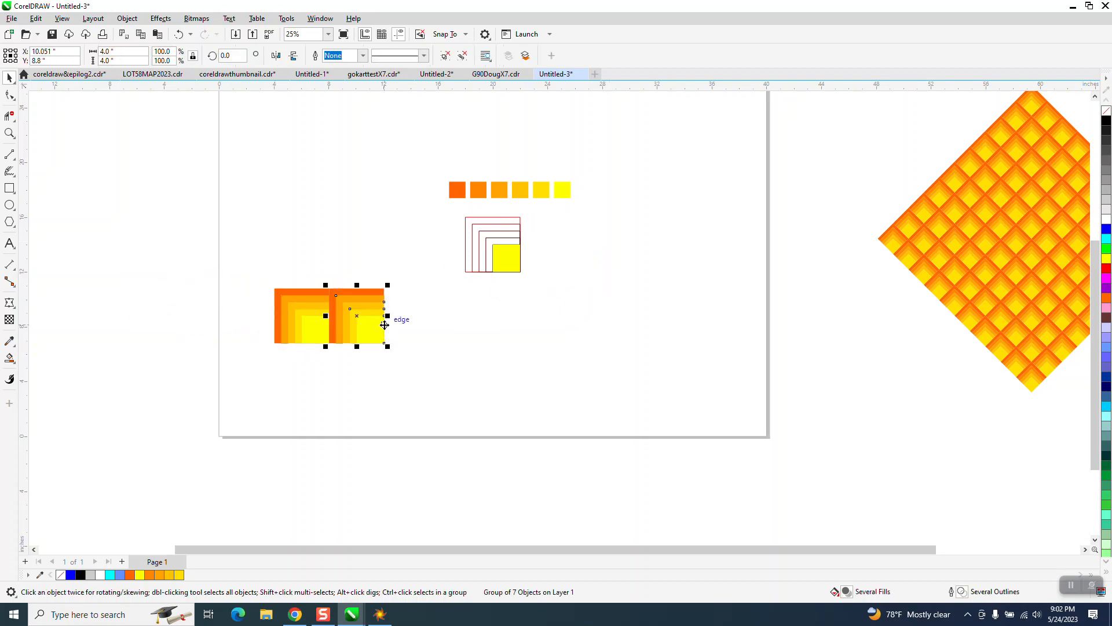
{"action": "key", "text": "ctrl+d"}
{"action": "key", "text": "ctrl+d"}
{"action": "key", "text": "ctrl+d"}
{"action": "key", "text": "ctrl+d"}
{"action": "key", "text": "ctrl+d"}
{"action": "key", "text": "ctrl+d"}
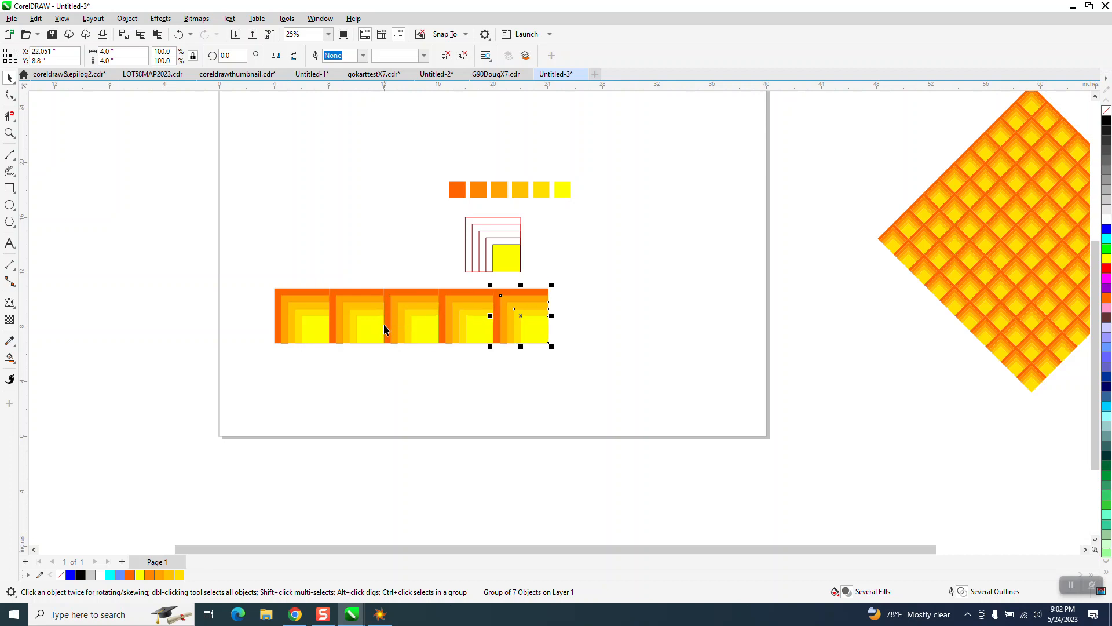
{"action": "key", "text": "ctrl+d"}
{"action": "key", "text": "ctrl+d"}
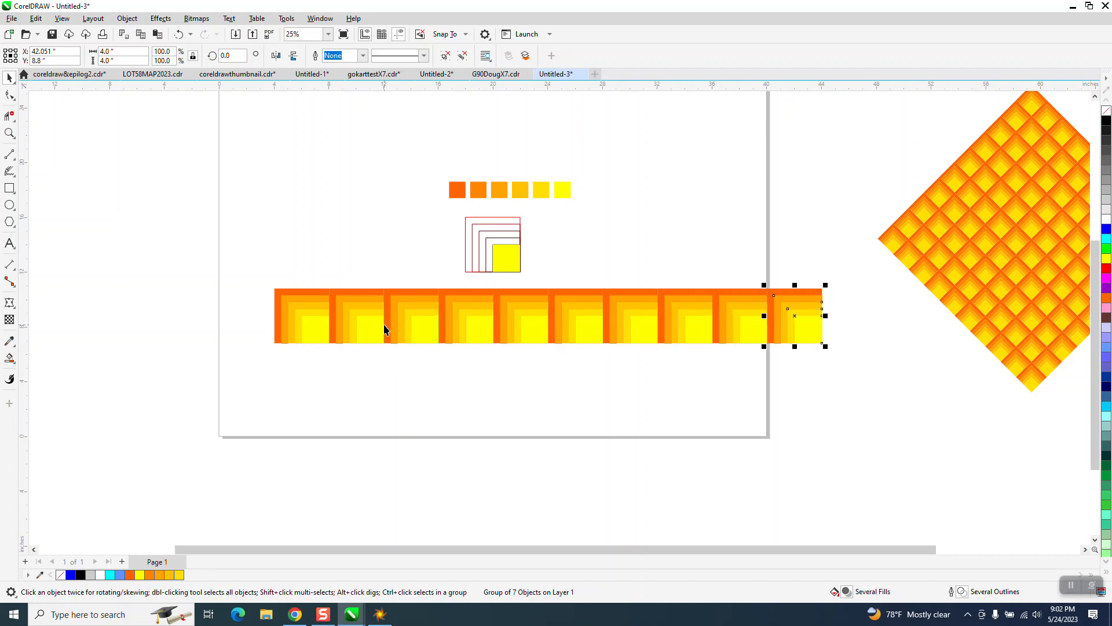
Select the ten-tile row and duplicate it repeatedly downward at 4-inch spacing to form a grid of ten adjoining rows
{"action": "left_click_drag", "start_coordinate": [254, 271], "coordinate": [779, 374]}
{"action": "left_click_drag", "start_coordinate": [869, 392], "coordinate": [864, 387]}
{"action": "key", "text": "ctrl+d"}
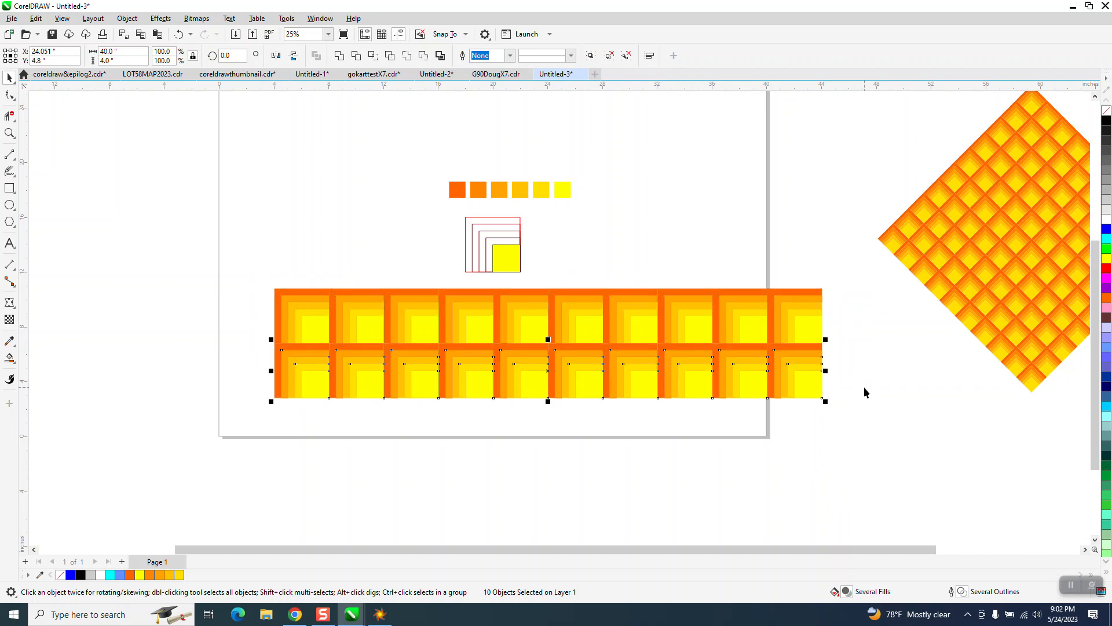
{"action": "key", "text": "ctrl+d"}
{"action": "key", "text": "ctrl+d"}
{"action": "key", "text": "ctrl+d"}
{"action": "key", "text": "ctrl+d"}
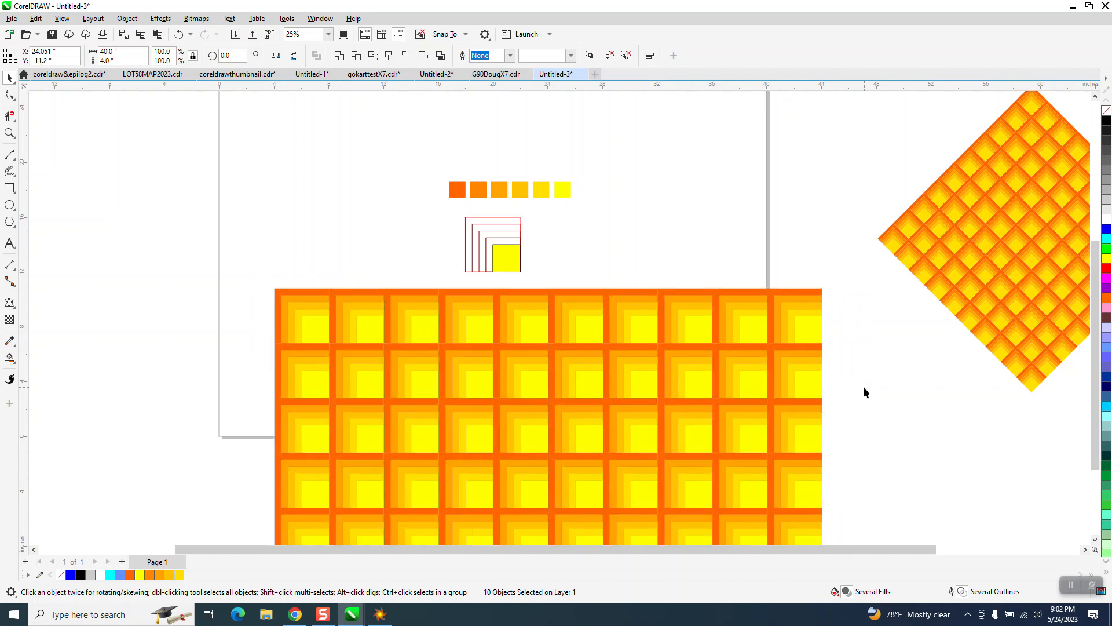
{"action": "key", "text": "ctrl+d"}
{"action": "key", "text": "ctrl+d"}
{"action": "key", "text": "ctrl+d"}
{"action": "key", "text": "ctrl+d"}
Select all the tiles of the ten-by-ten grid and group them
{"action": "scroll", "coordinate": [475, 302], "scroll_direction": "down", "scroll_amount": 1}
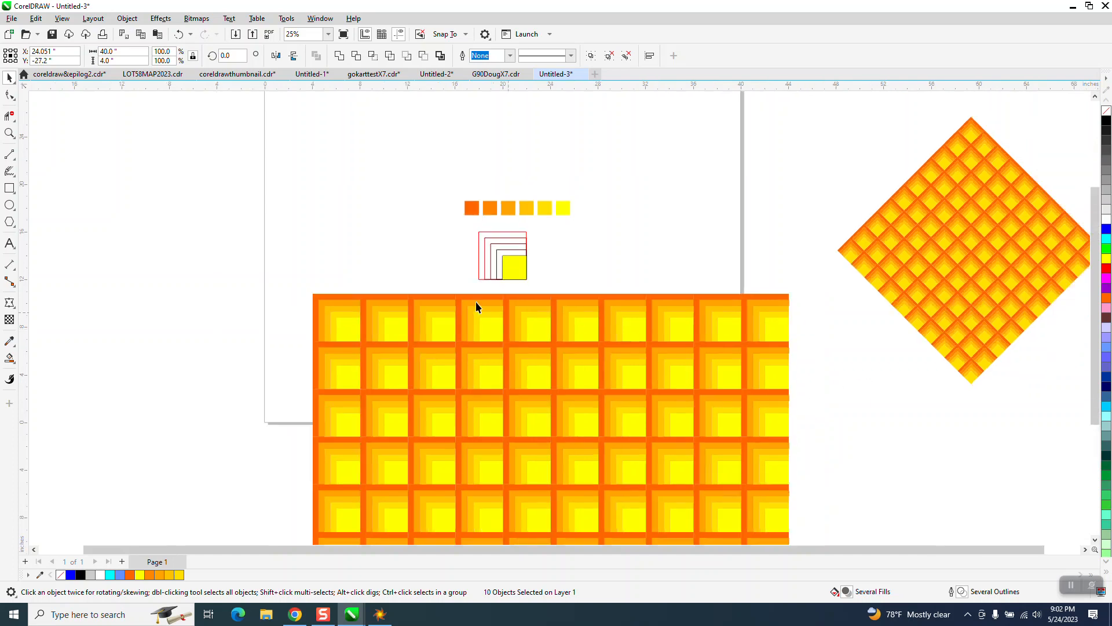
{"action": "scroll", "coordinate": [388, 245], "scroll_direction": "down", "scroll_amount": 4}
{"action": "left_click_drag", "start_coordinate": [361, 262], "coordinate": [533, 421]}
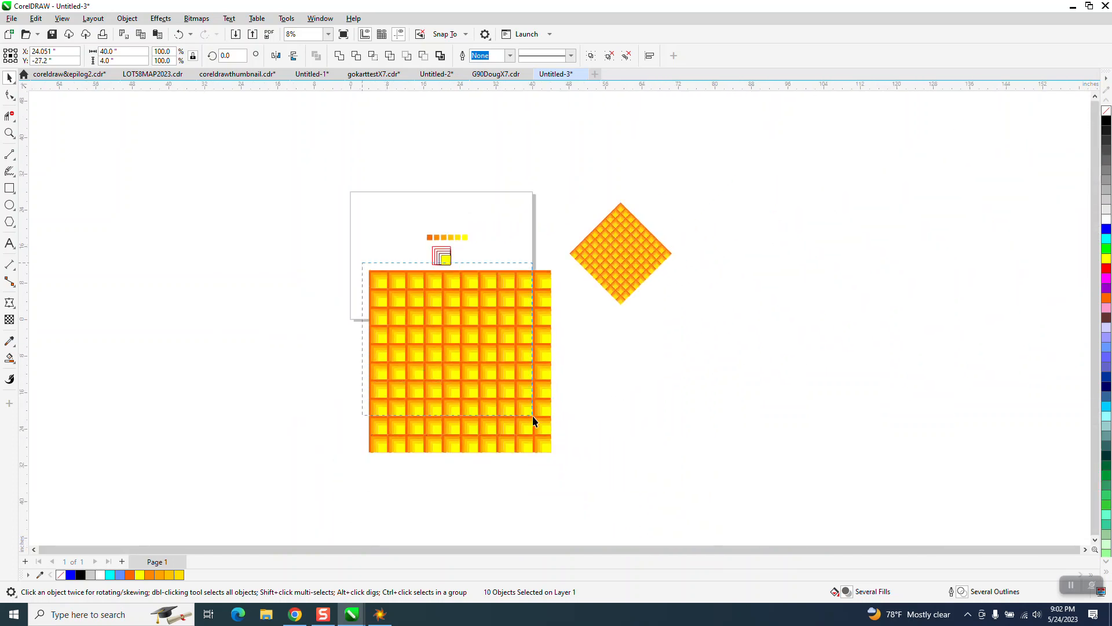
{"action": "left_click_drag", "start_coordinate": [572, 465], "coordinate": [570, 470]}
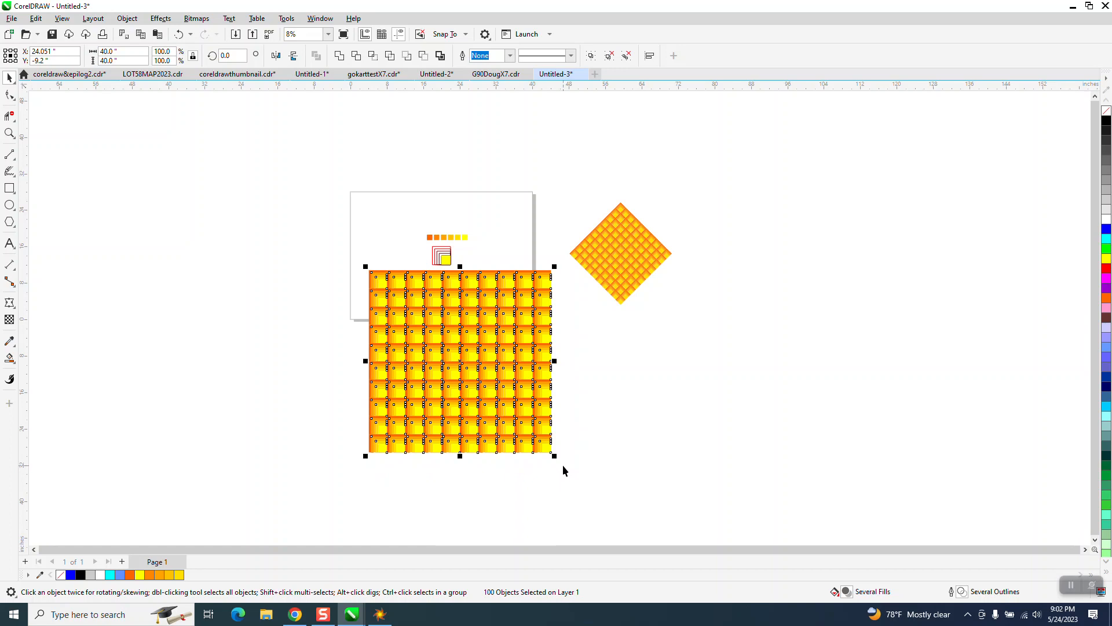
{"action": "key", "text": "ctrl+g"}
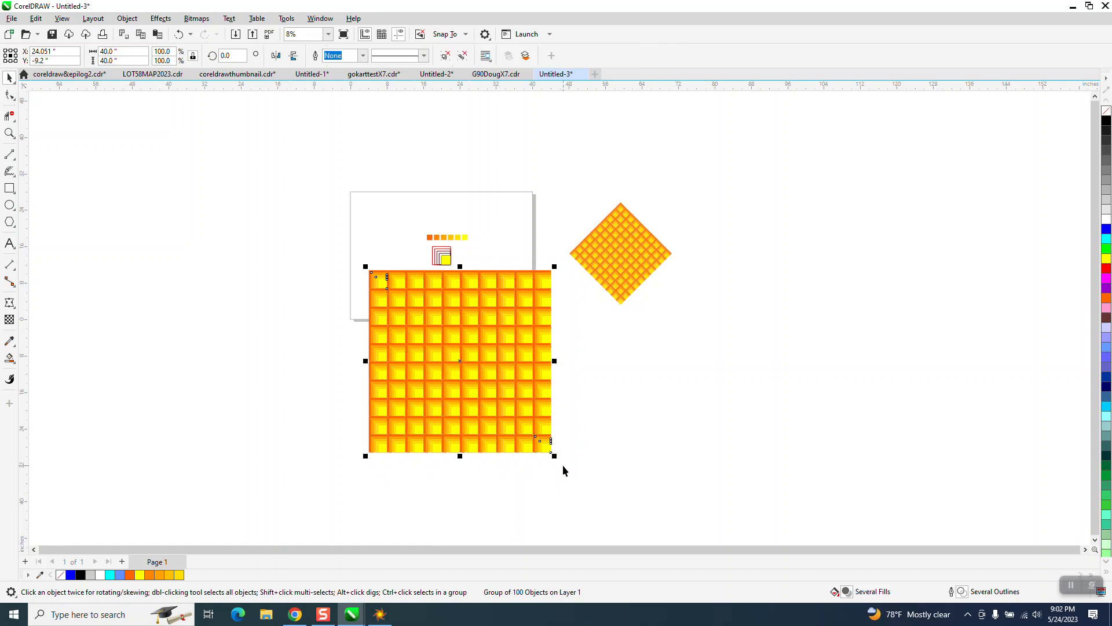
Rotate the grouped tile grid by -45 degrees into a diamond
{"action": "left_click", "coordinate": [230, 55]}
{"action": "type", "text": "-45"}
{"action": "key", "text": "Return"}
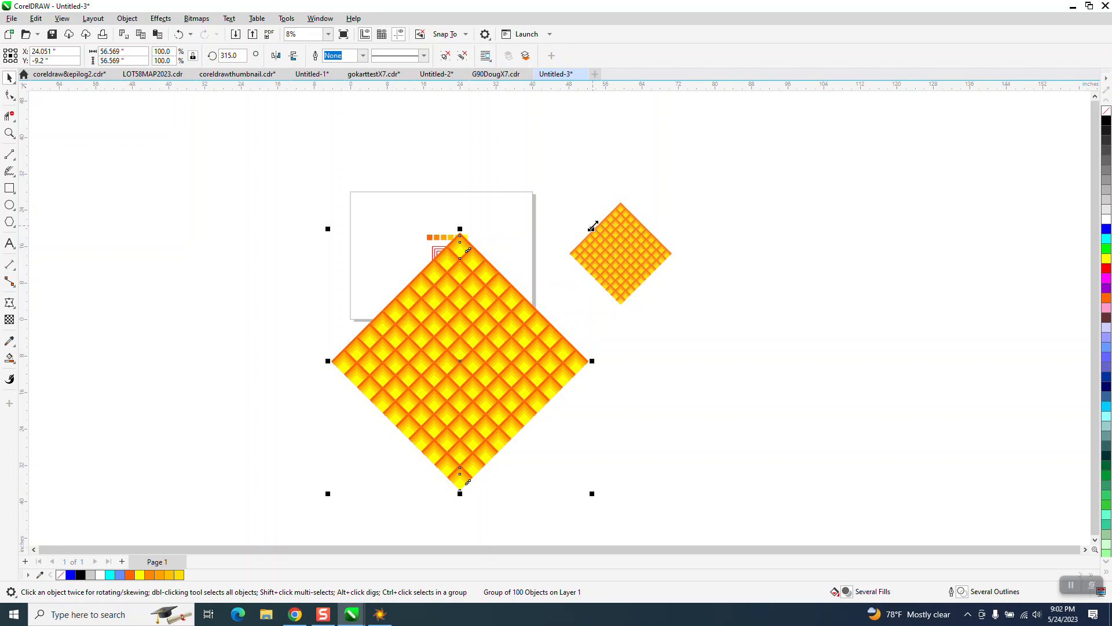
Scale the diamond down proportionally to about 25.3 inches wide and move it to about X 0.05, Y 14.44 inches, over the page's left edge
{"action": "left_click_drag", "start_coordinate": [594, 226], "coordinate": [448, 373]}
{"action": "left_click_drag", "start_coordinate": [394, 421], "coordinate": [357, 242]}
{"action": "left_click", "coordinate": [10, 134]}
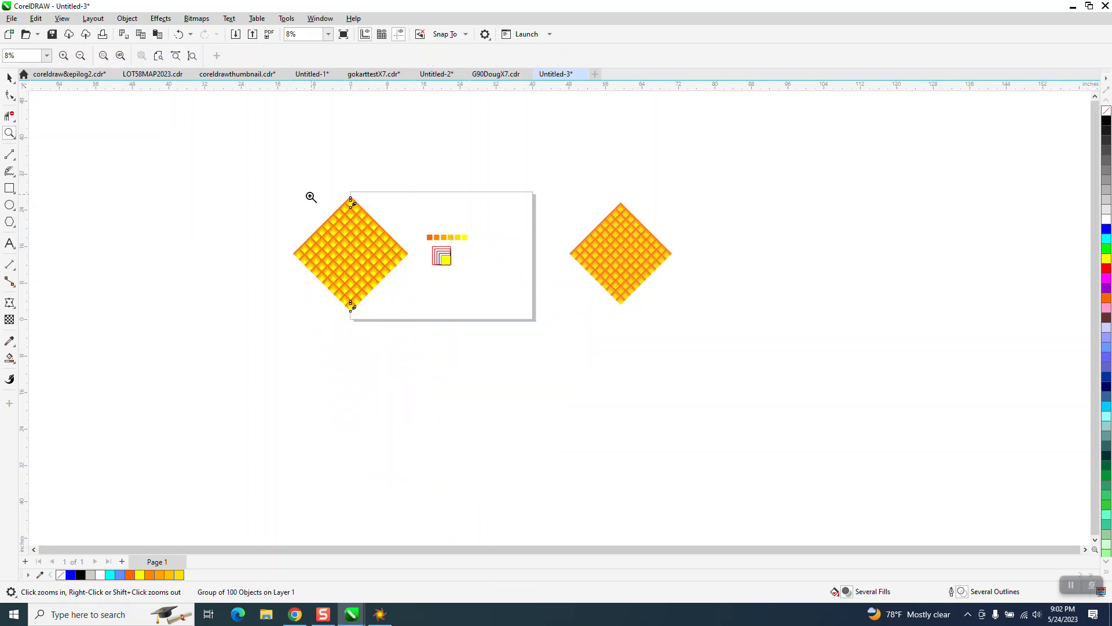
{"action": "left_click_drag", "start_coordinate": [311, 193], "coordinate": [445, 316]}
{"action": "left_click_drag", "start_coordinate": [372, 192], "coordinate": [474, 272]}
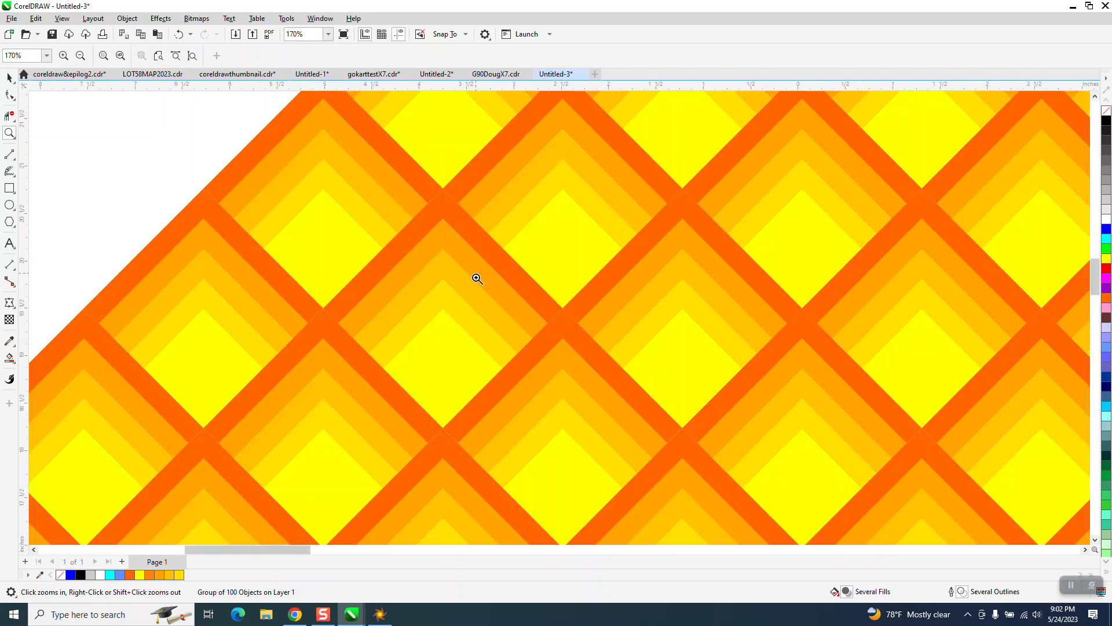
{"action": "scroll", "coordinate": [432, 310], "scroll_direction": "down", "scroll_amount": 2}
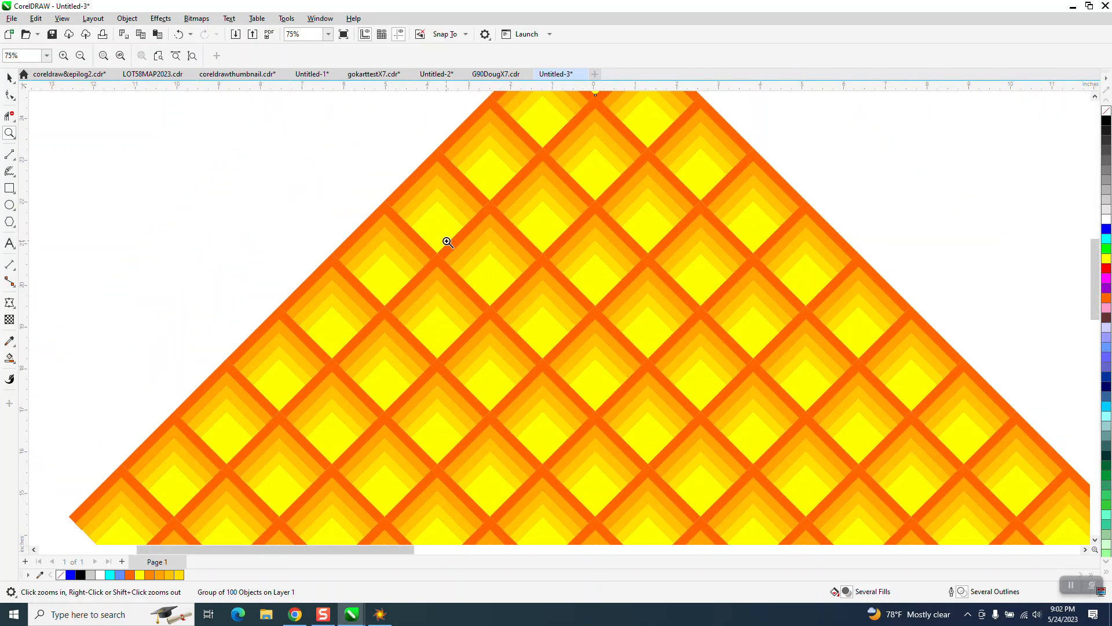
{"action": "scroll", "coordinate": [452, 219], "scroll_direction": "down", "scroll_amount": 3}
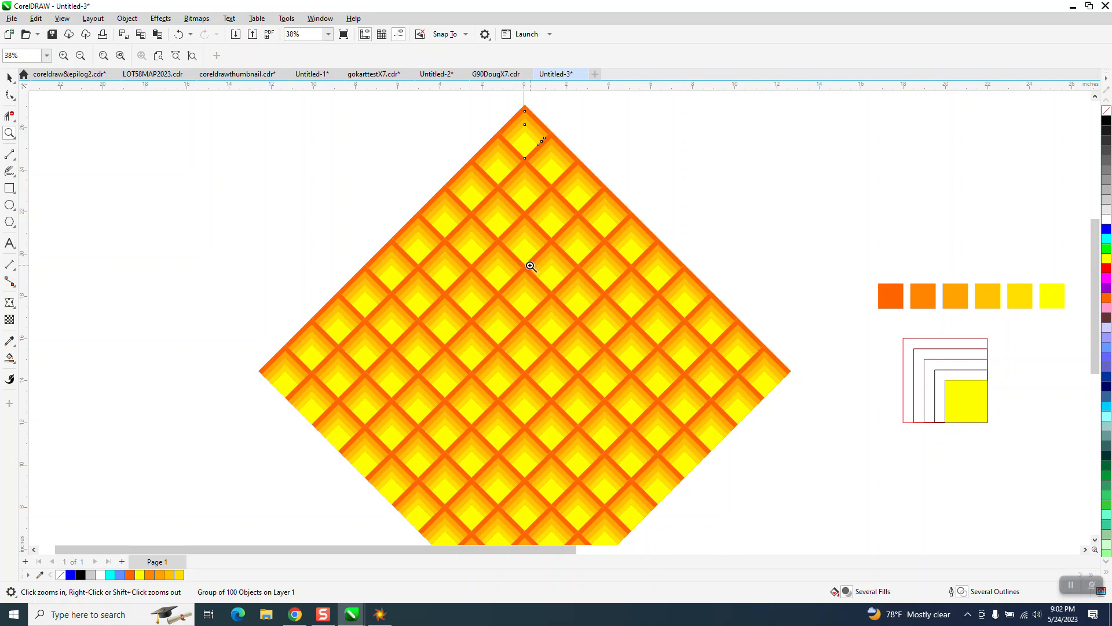
{"action": "scroll", "coordinate": [523, 274], "scroll_direction": "down", "scroll_amount": 1}
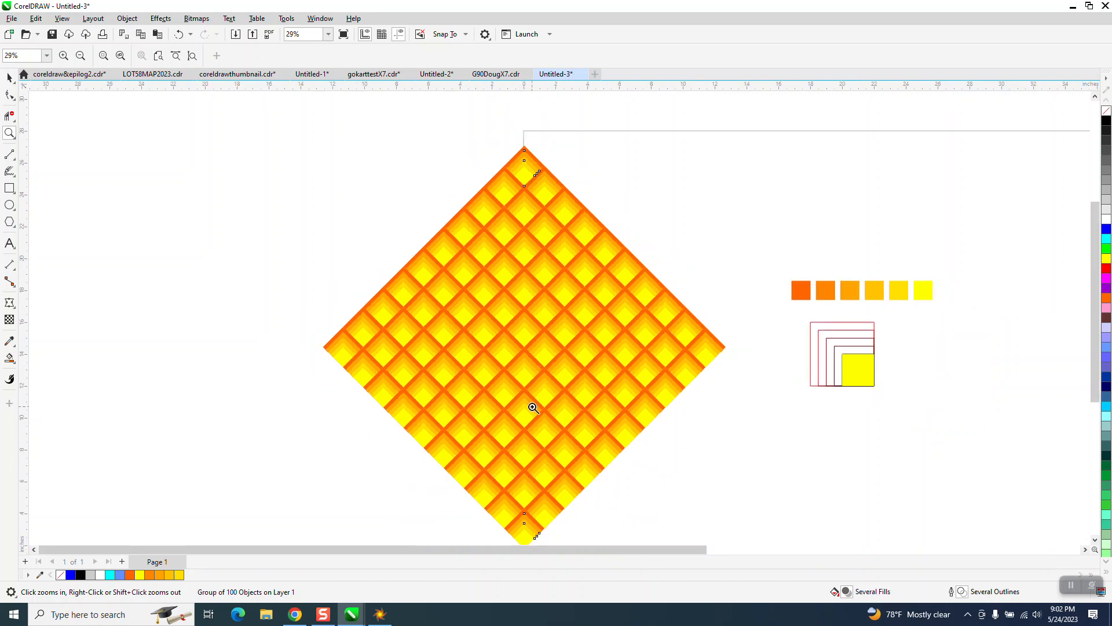
Mirror the diamond group vertically and horizontally
{"action": "left_click", "coordinate": [9, 77]}
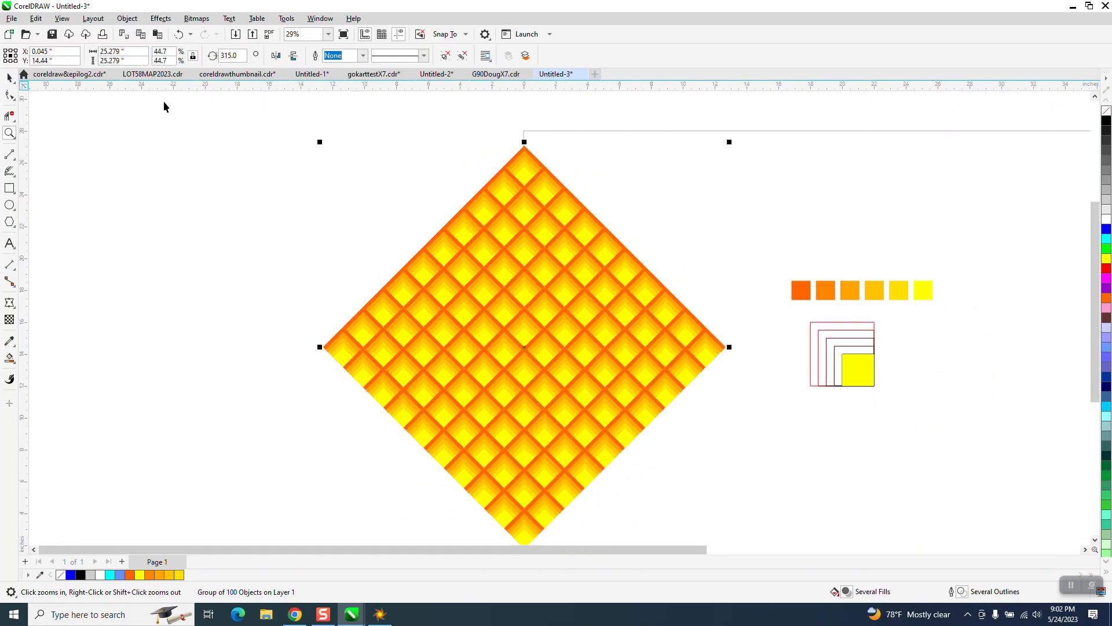
{"action": "left_click", "coordinate": [294, 56]}
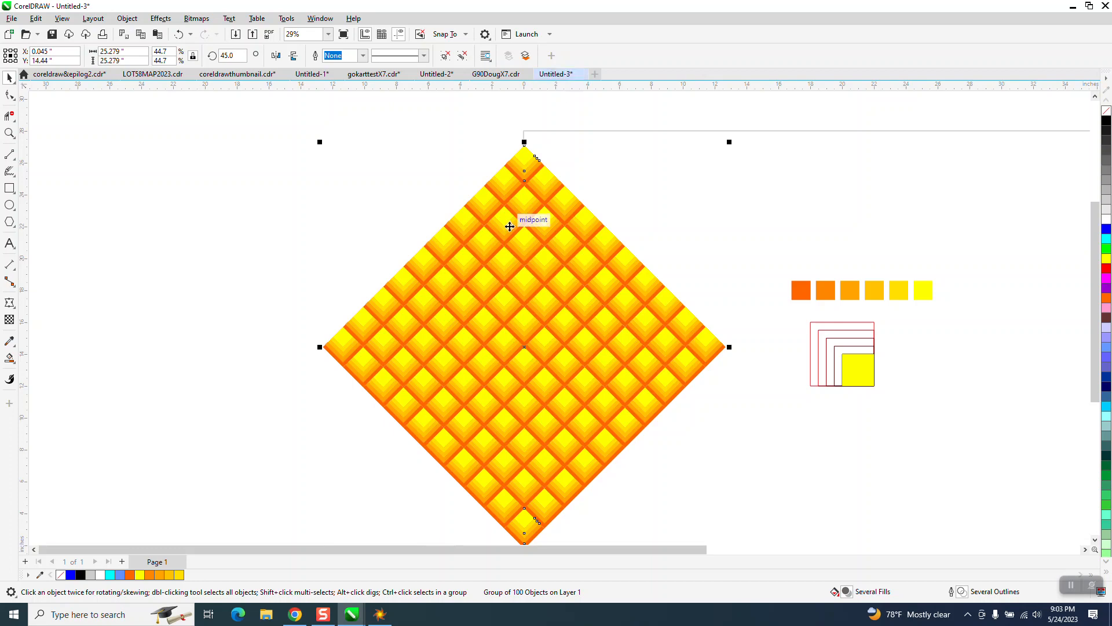
{"action": "left_click", "coordinate": [277, 57]}
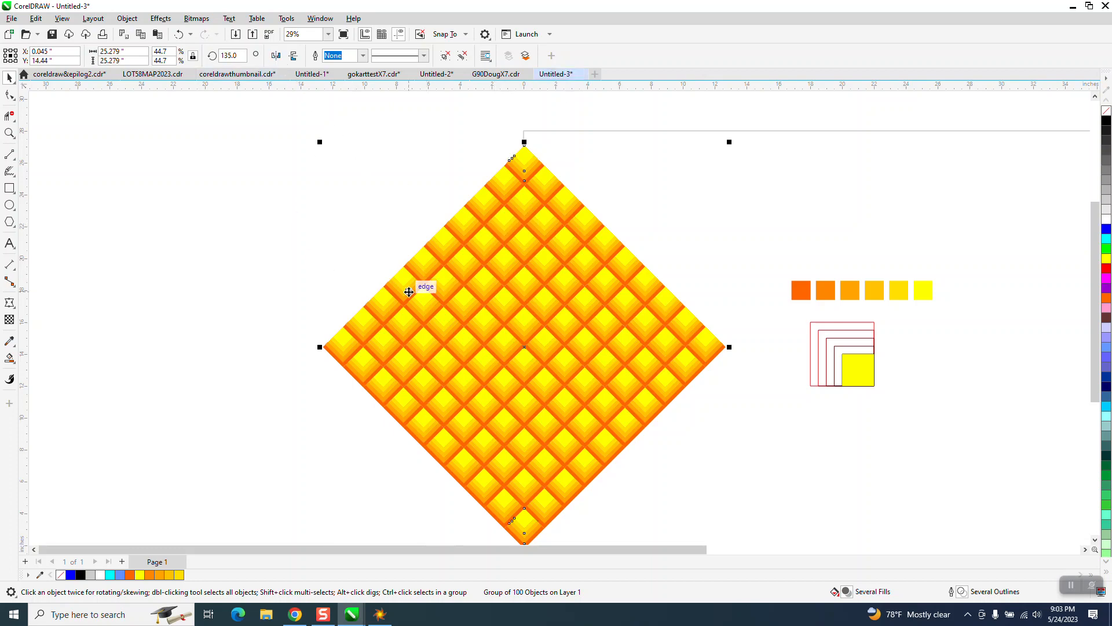
{"action": "scroll", "coordinate": [405, 292], "scroll_direction": "down", "scroll_amount": 1}
{"action": "scroll", "coordinate": [404, 292], "scroll_direction": "down", "scroll_amount": 2}
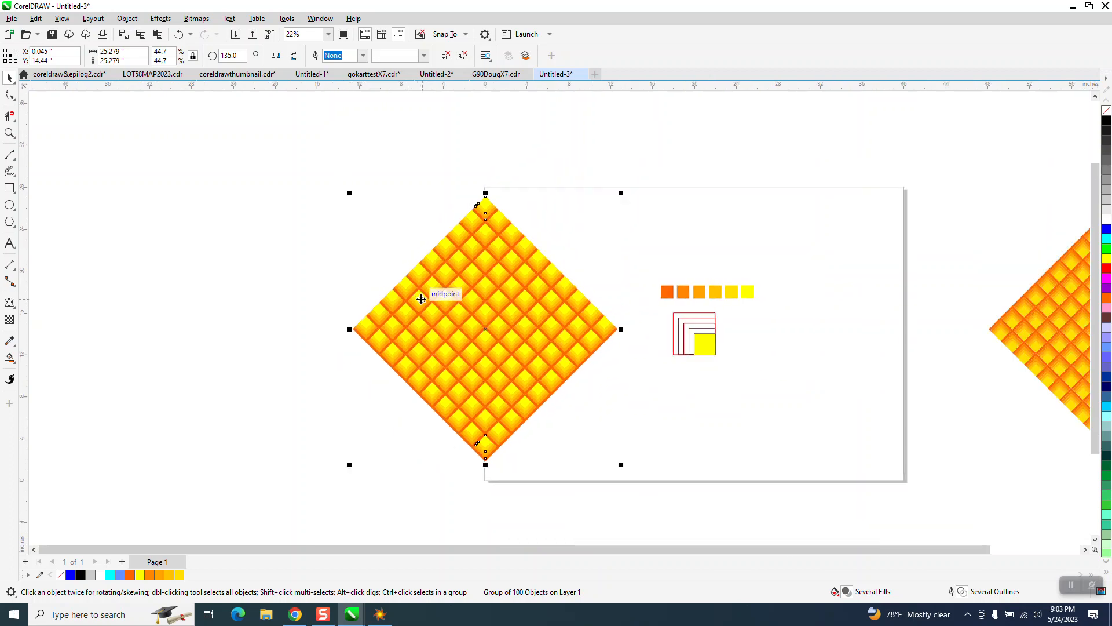